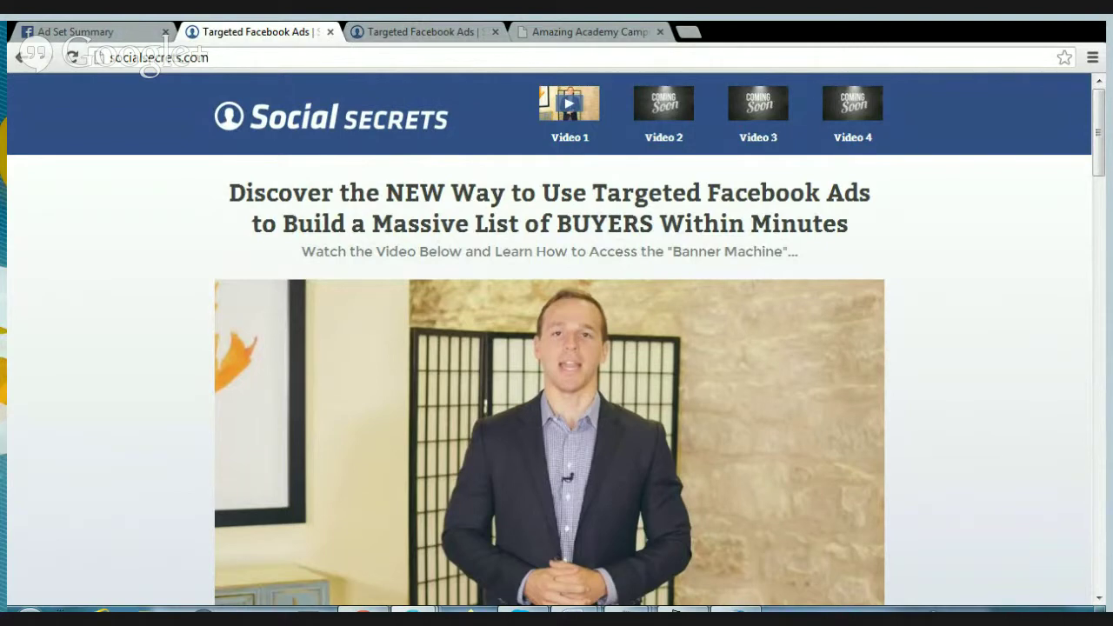
Step: Load the tinyurl.com/bannertool short link and scroll down to the Get The Tool button
key(ctrl+l)
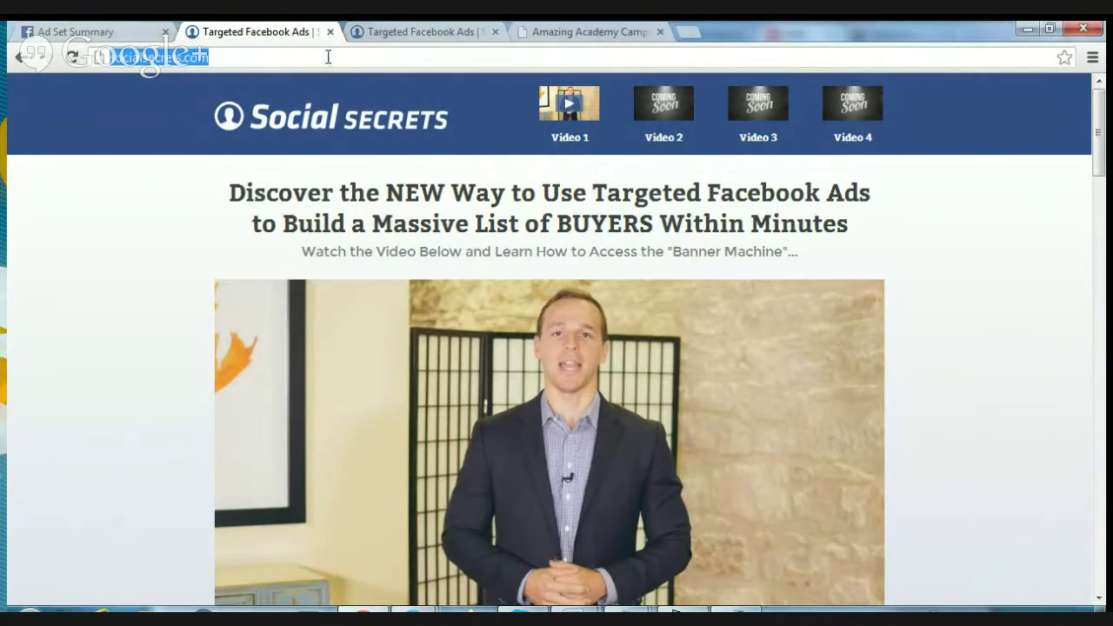
text(tinyurl)
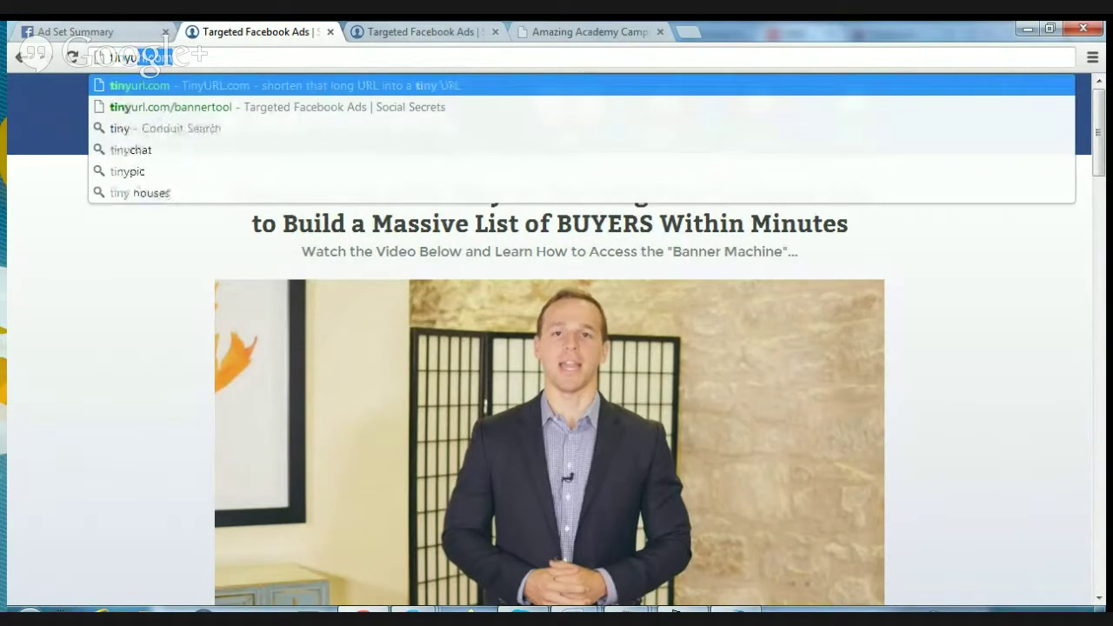
text(.com)
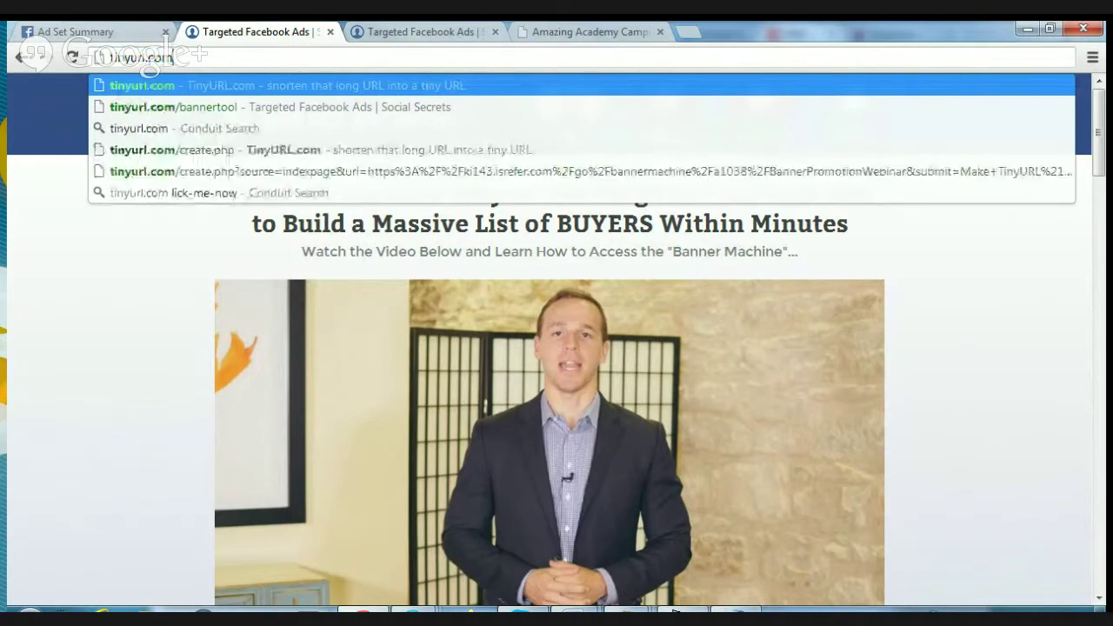
text(/bannertool)
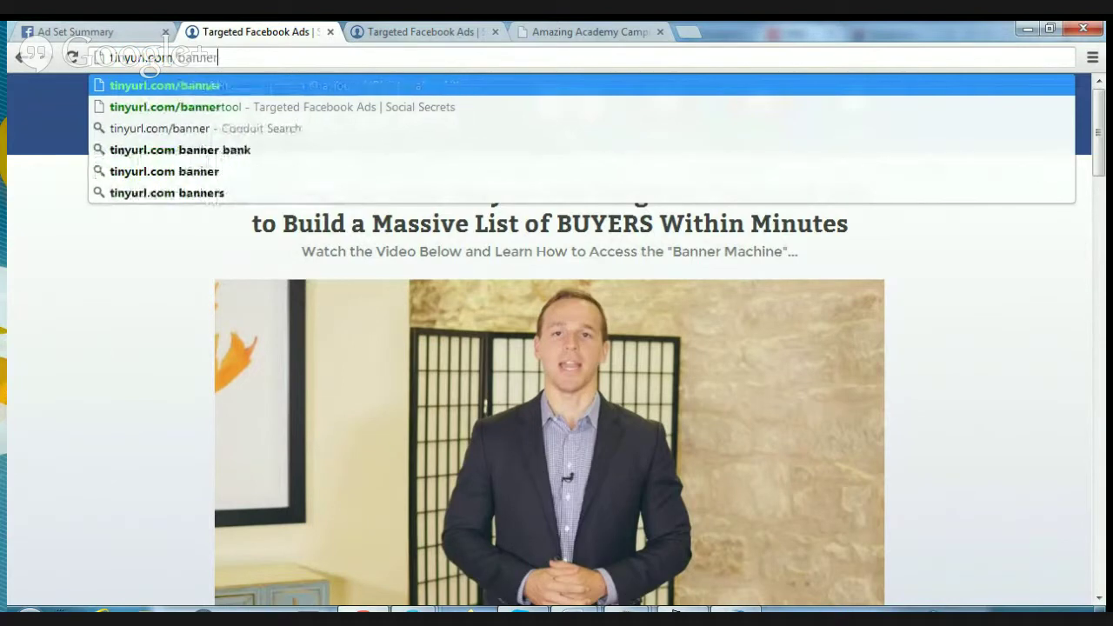
key(Return)
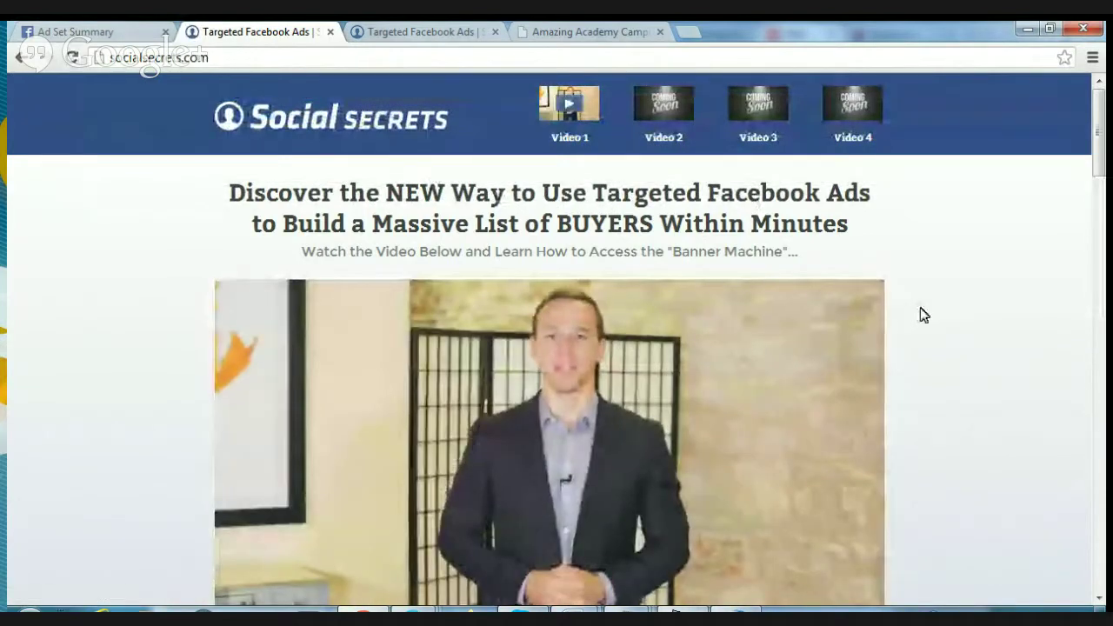
scroll(969, 356, down, 1)
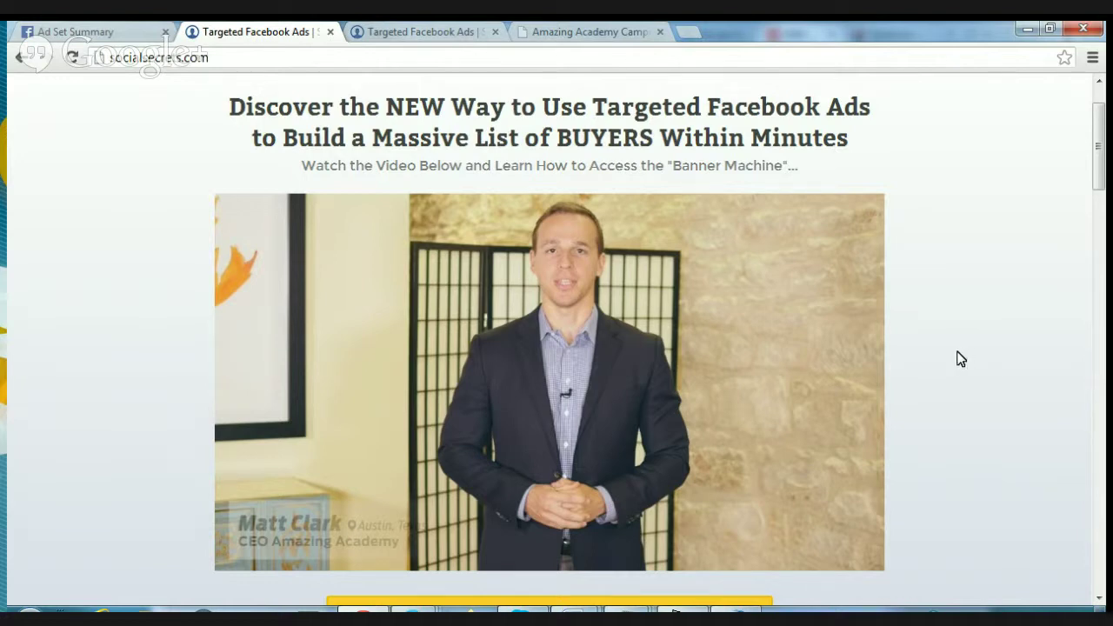
scroll(960, 359, down, 3)
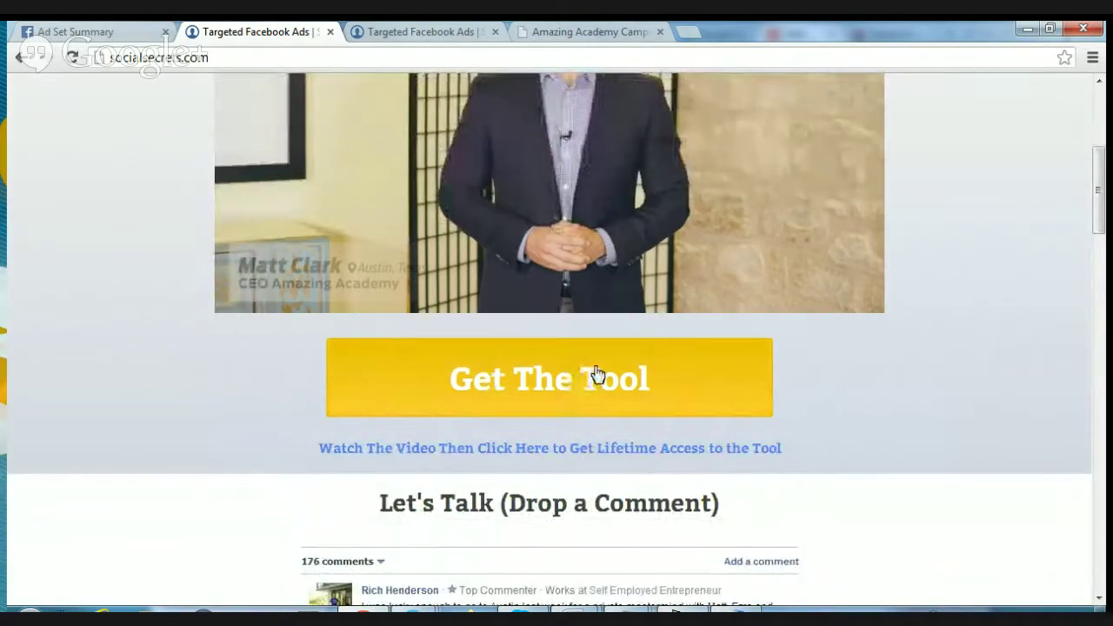
scroll(765, 357, up, 2)
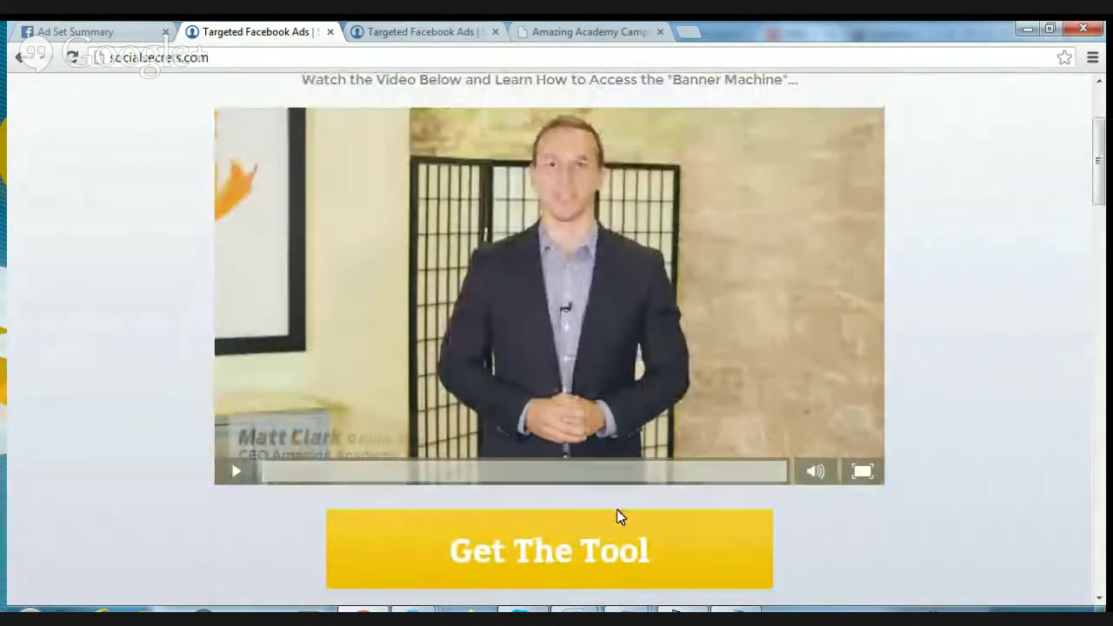
scroll(573, 370, down, 1)
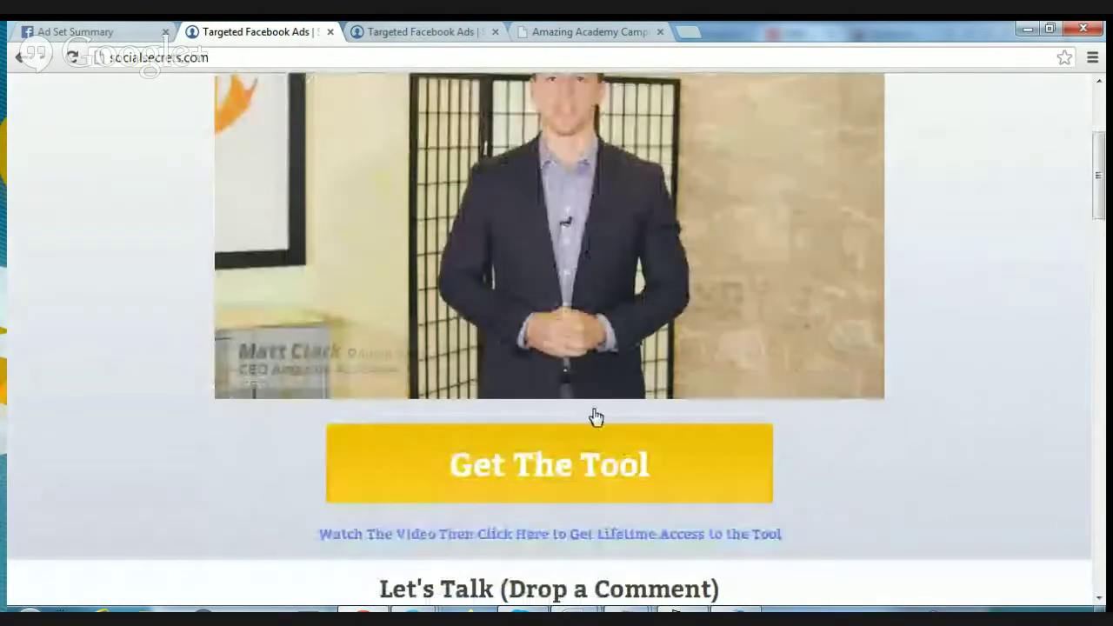
Step: Request lifetime access via Get The Tool, then return to the Amazing Academy Banner Machine tab
click(598, 428)
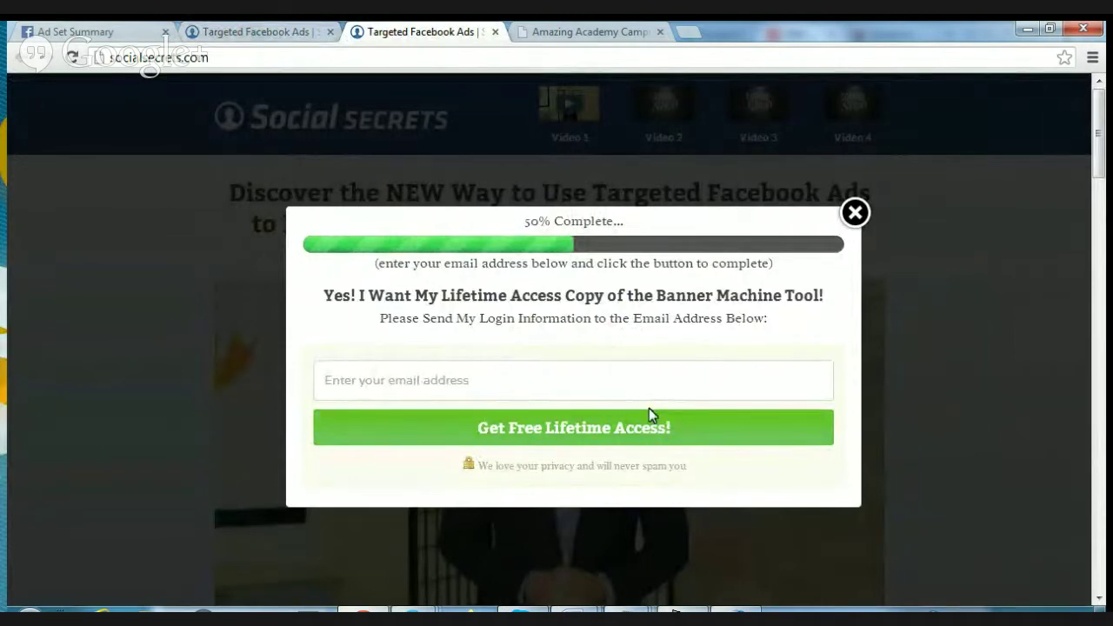
click(561, 32)
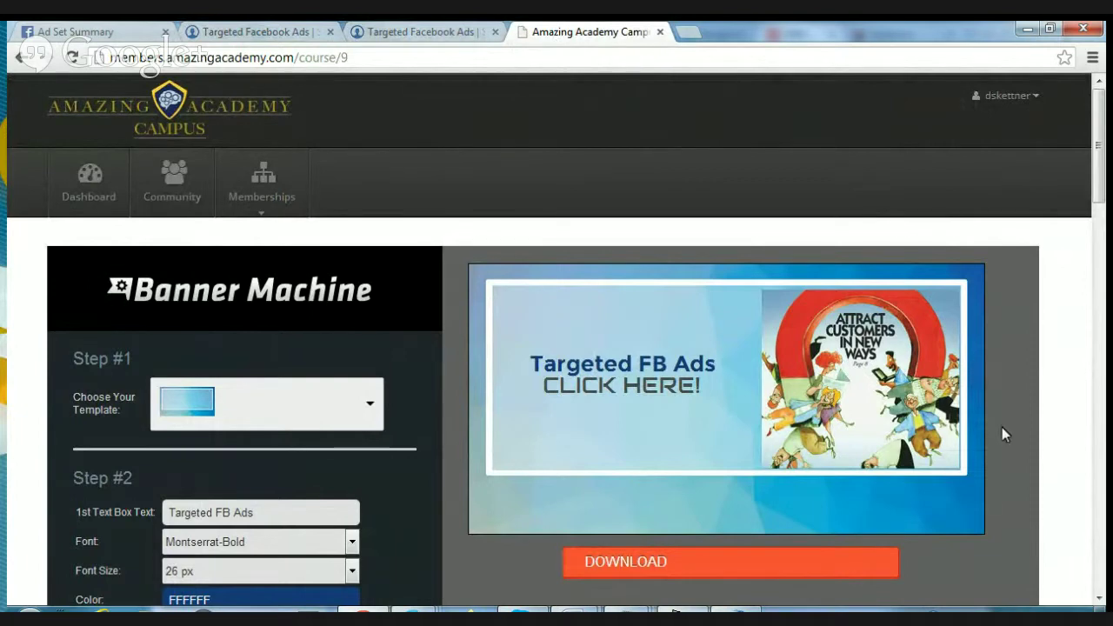
scroll(461, 483, down, 1)
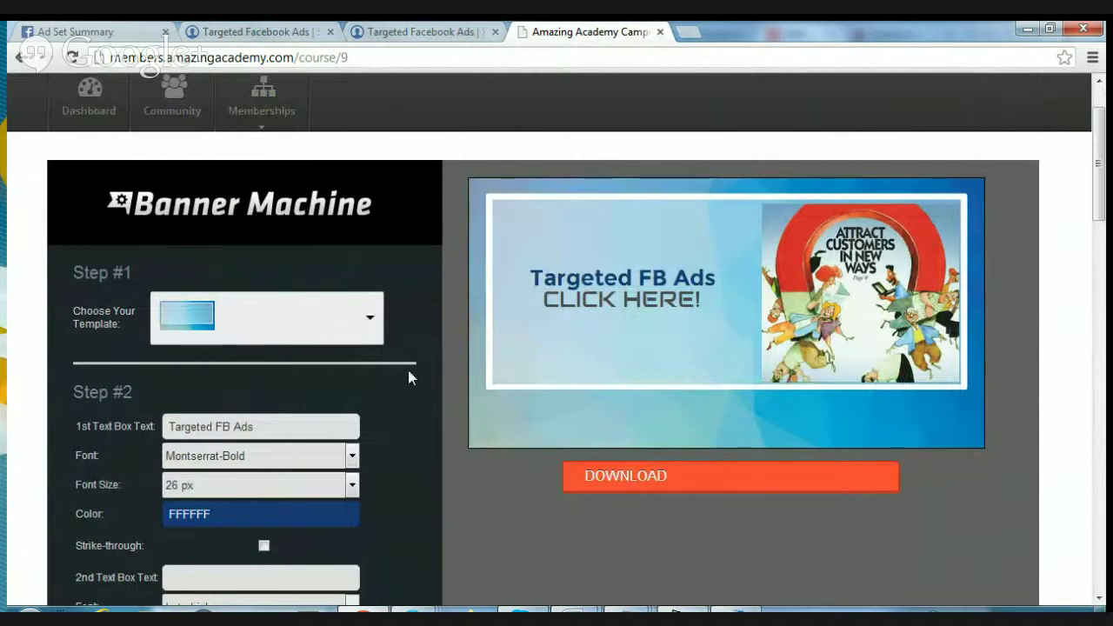
click(372, 323)
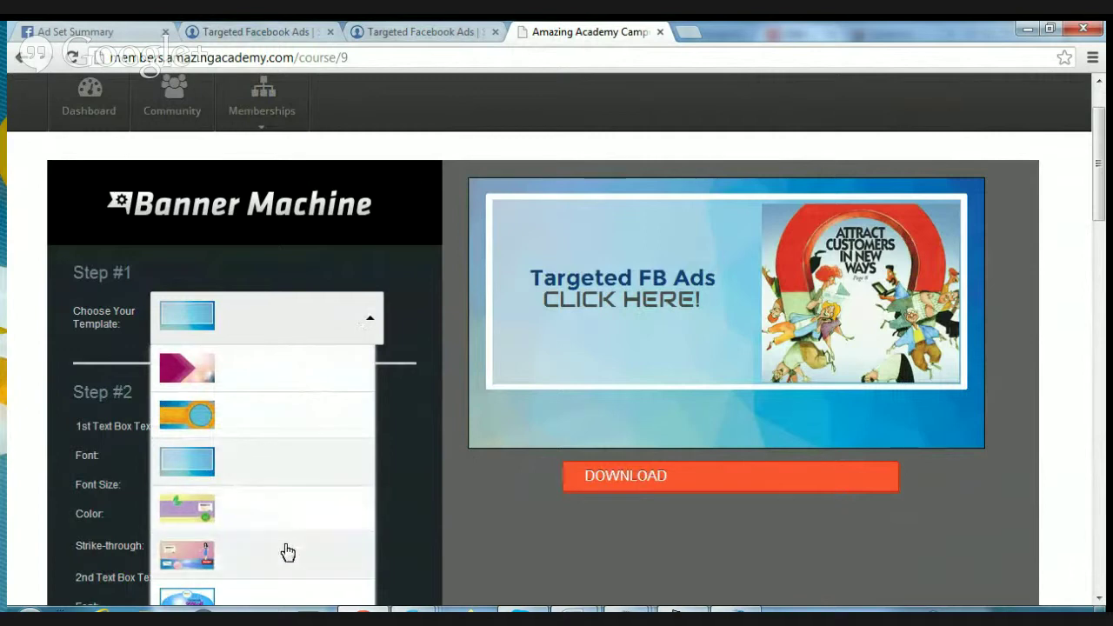
click(363, 323)
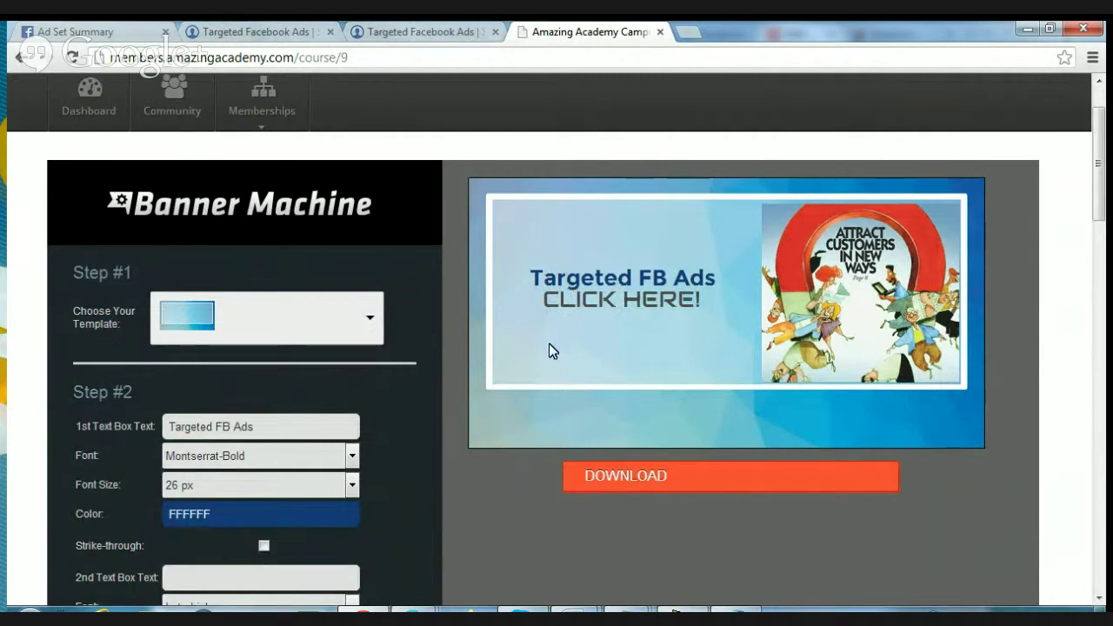
scroll(484, 394, down, 1)
scroll(484, 394, down, 2)
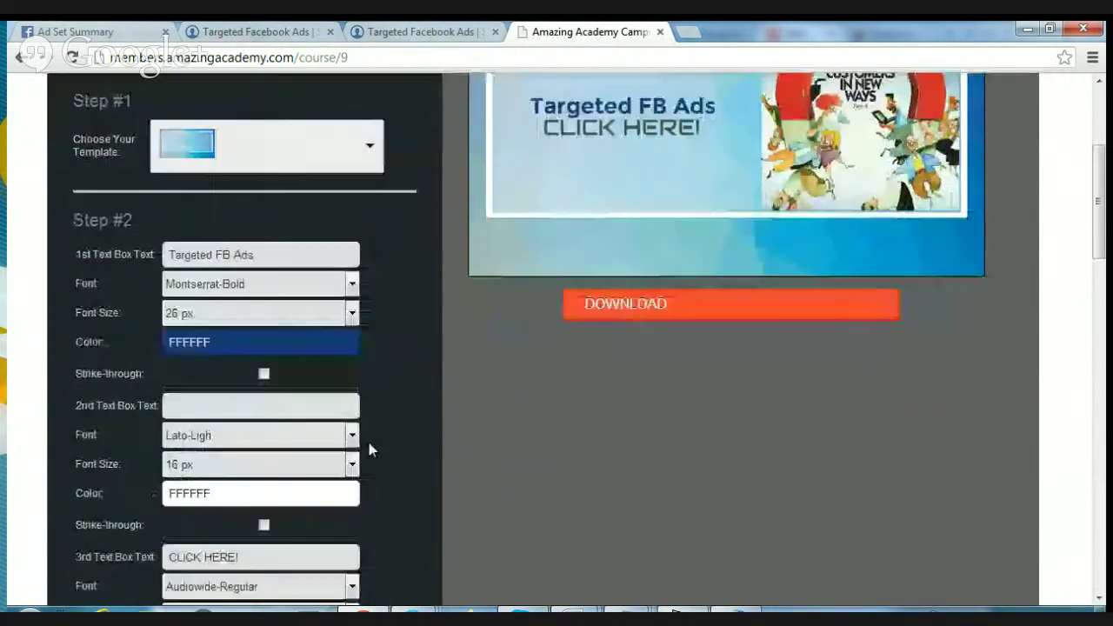
scroll(656, 107, up, 1)
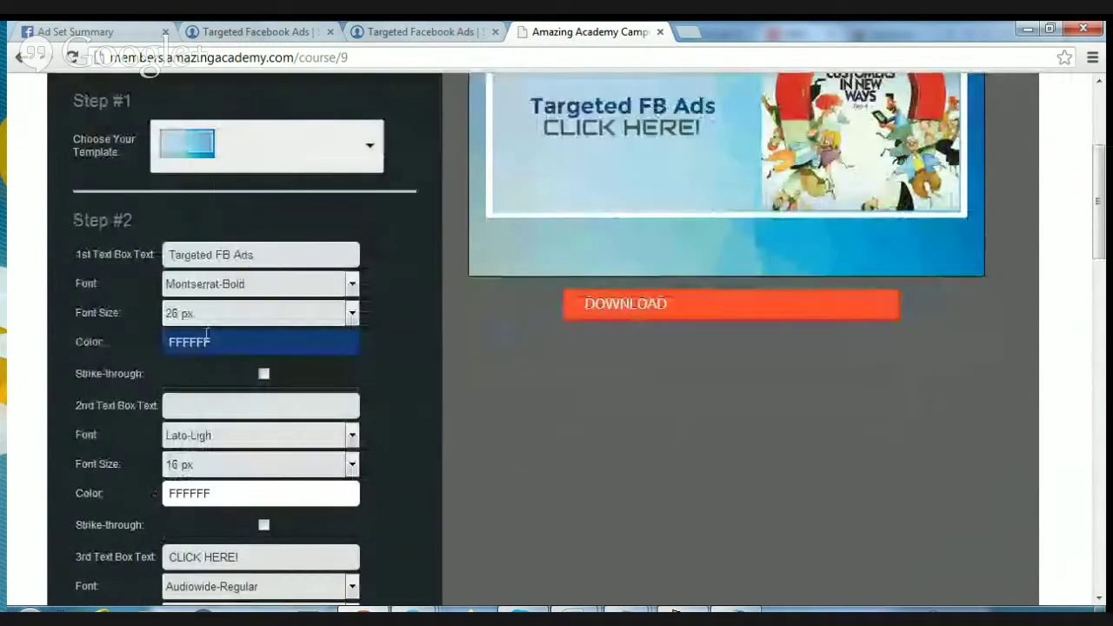
scroll(207, 333, up, 1)
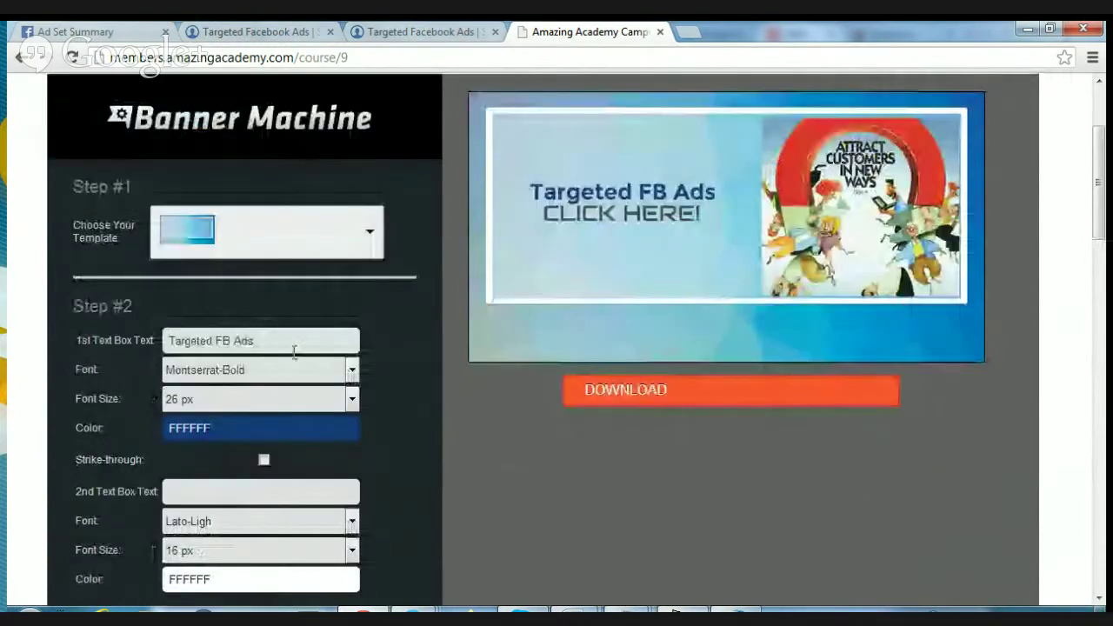
Step: Change the headline to 'Write Your Copy Here', move it up-left, and shift CLICK HERE! lower
drag(287, 337, 130, 346)
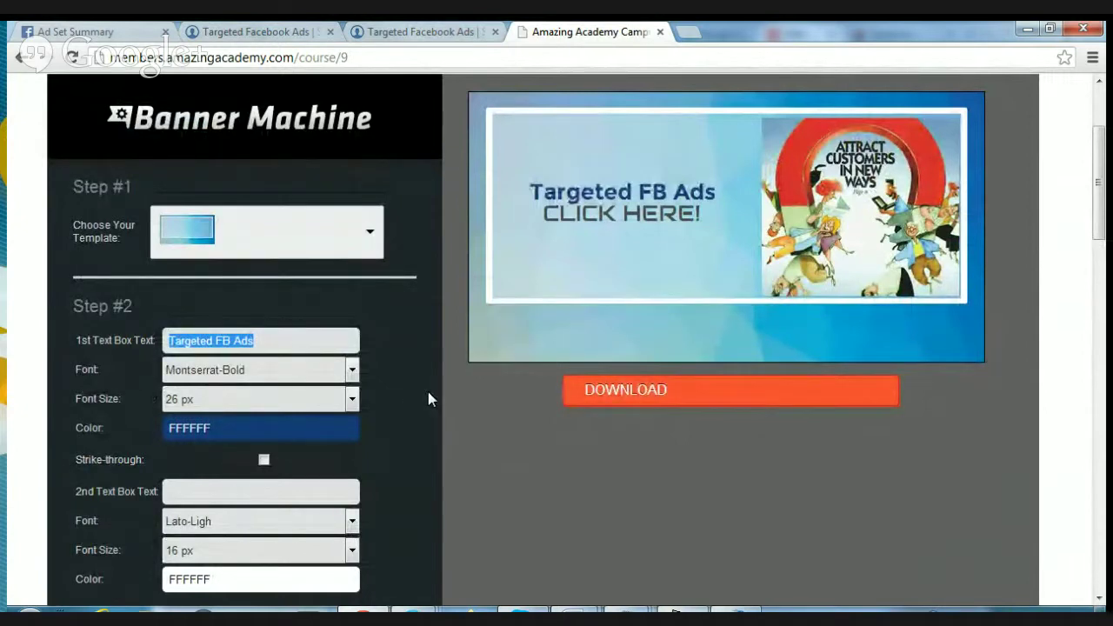
text(Write Your)
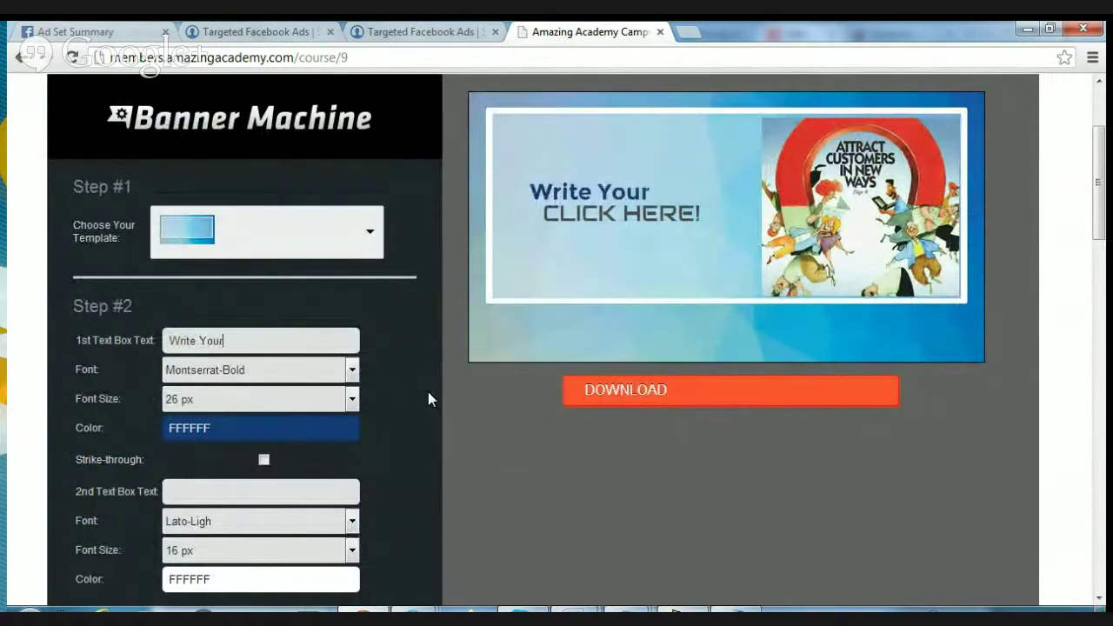
text( Copy)
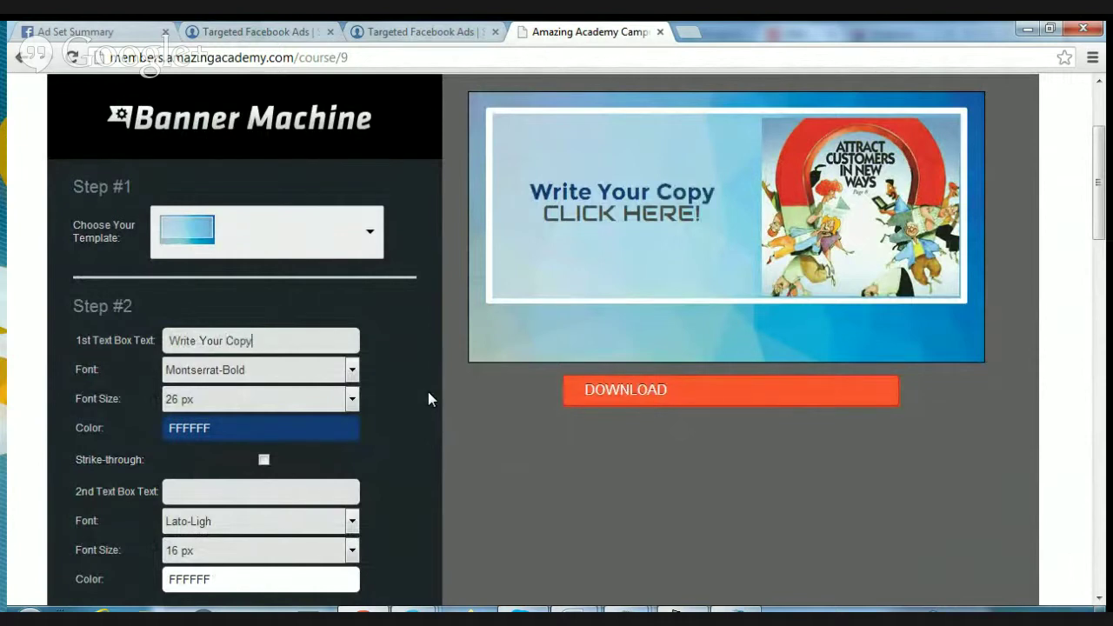
text( Here)
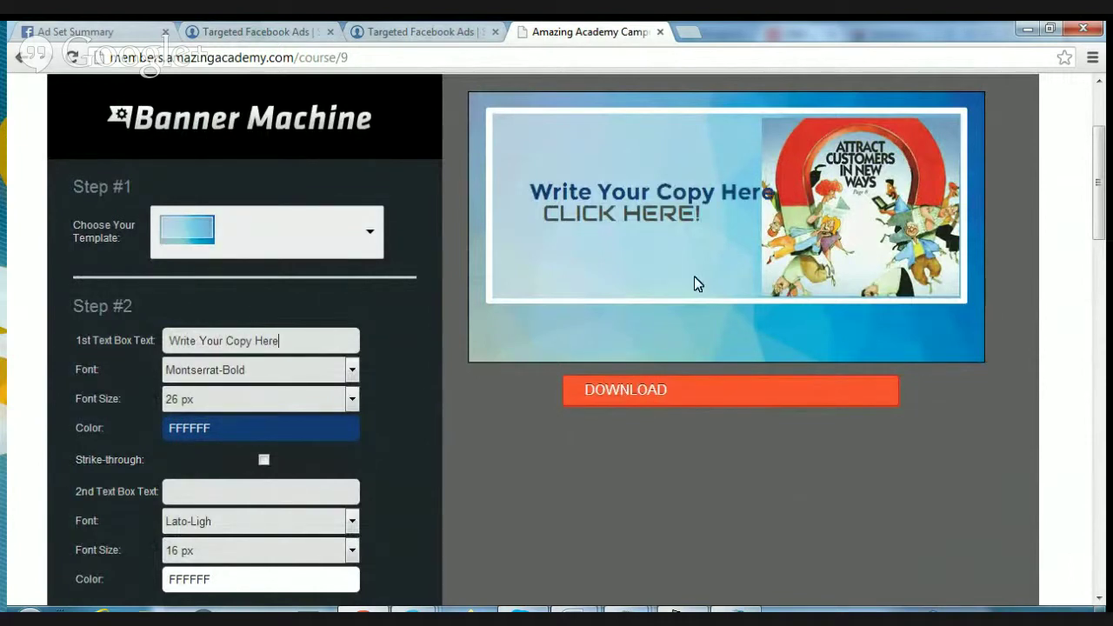
drag(694, 189, 673, 175)
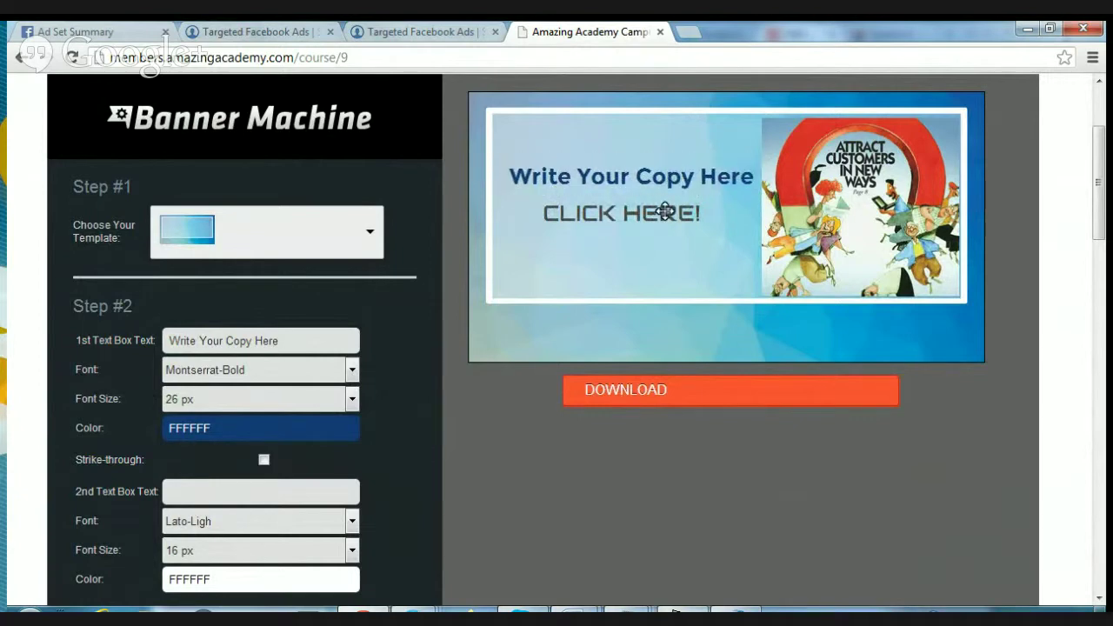
mouse_move(672, 207)
mouse_down()
mouse_move(671, 233)
mouse_move(680, 208)
mouse_up()
scroll(164, 576, down, 4)
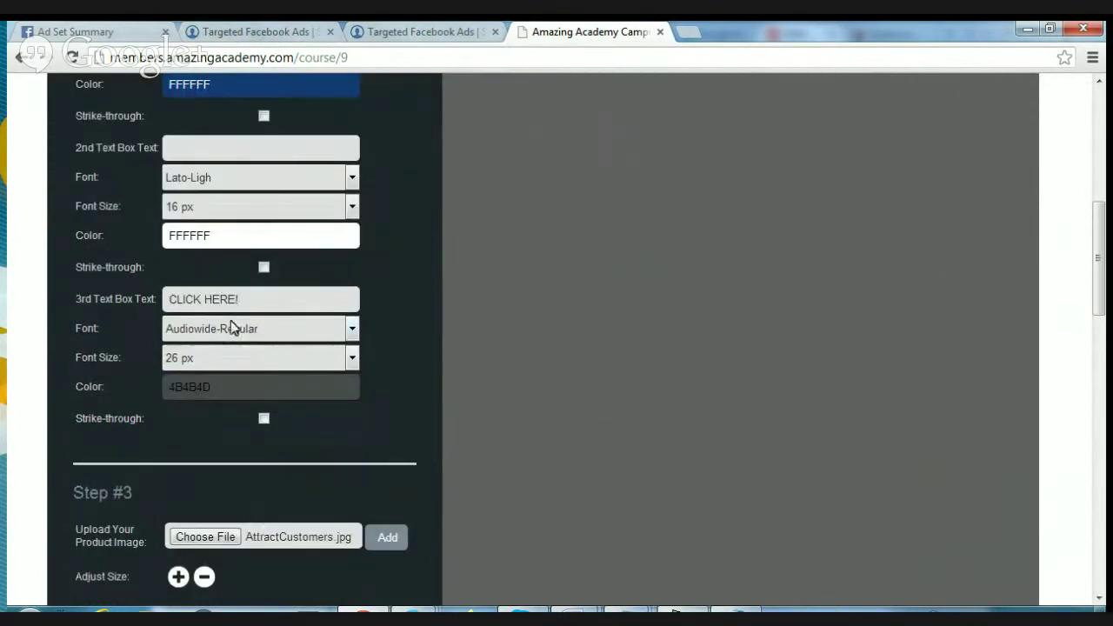
scroll(279, 447, down, 2)
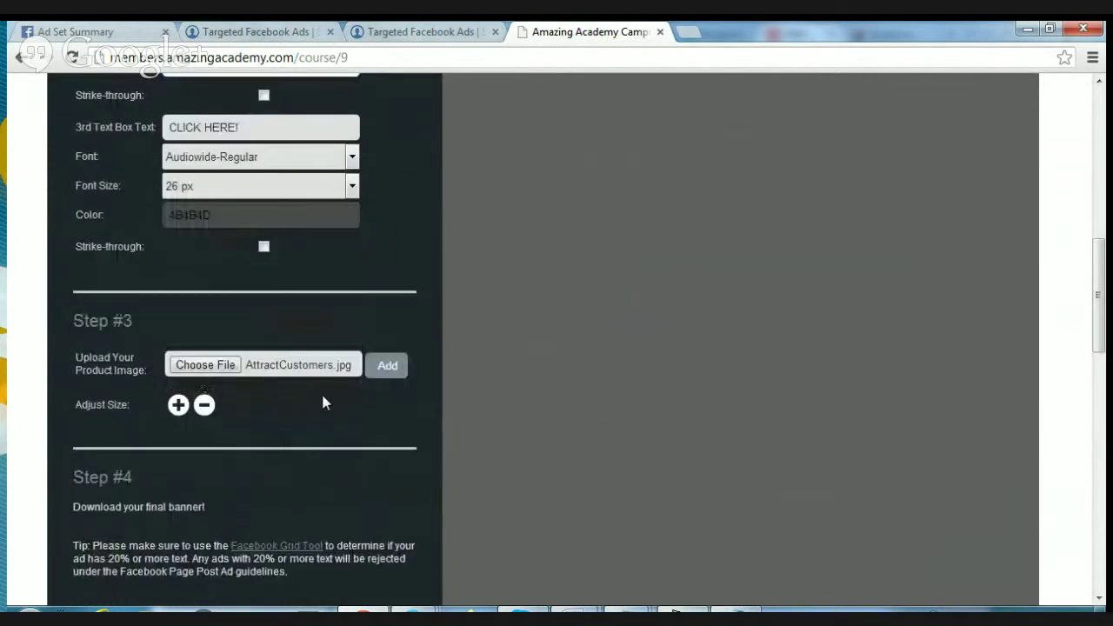
scroll(322, 395, up, 6)
scroll(334, 391, up, 2)
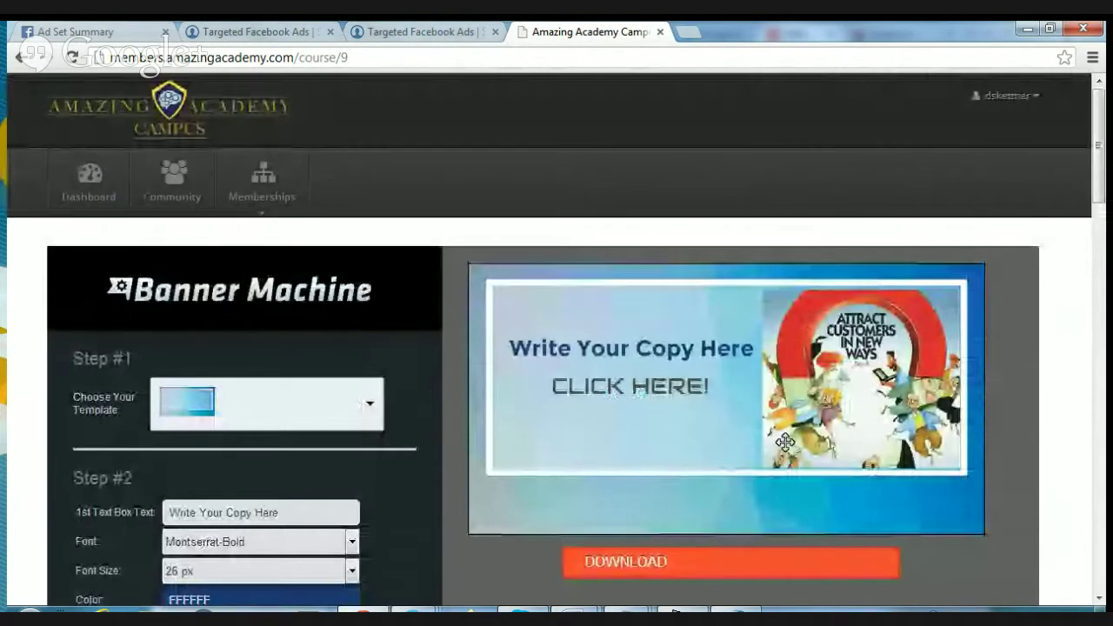
scroll(785, 442, down, 1)
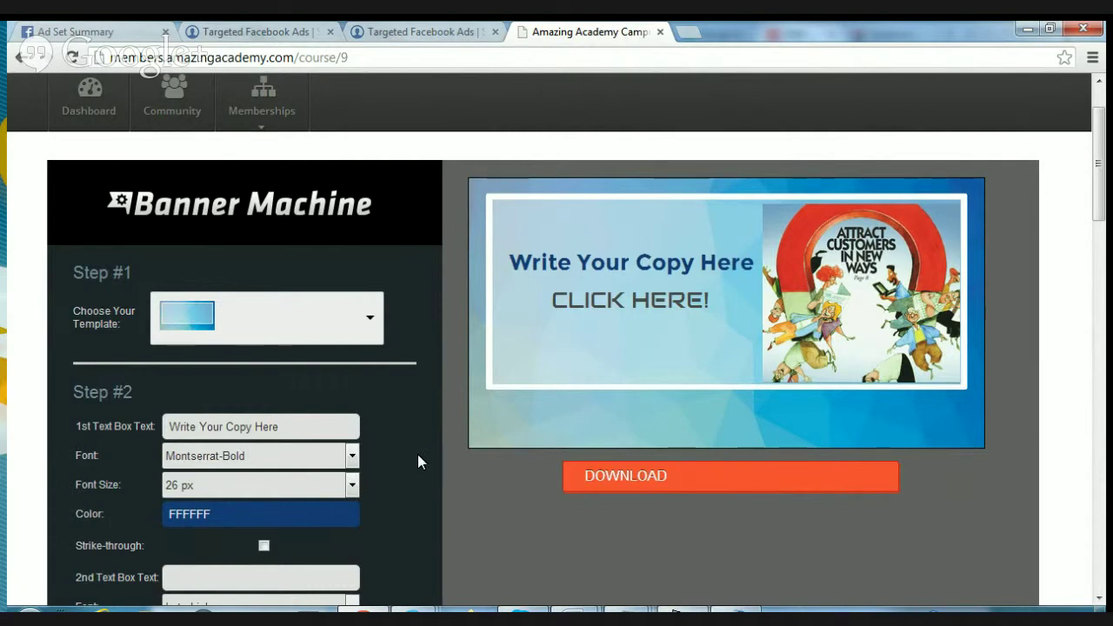
scroll(417, 454, down, 1)
Step: Pick the yellow-and-purple Amazon coupon template and drag the magnet image into the purple band
click(369, 233)
click(206, 427)
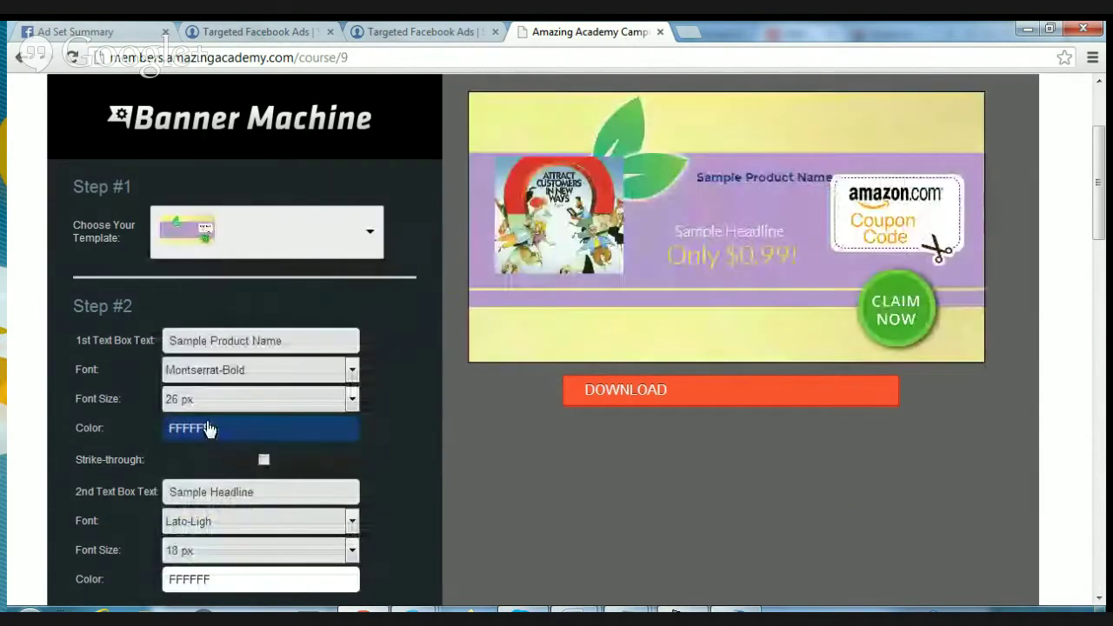
drag(577, 226, 844, 533)
drag(825, 316, 541, 241)
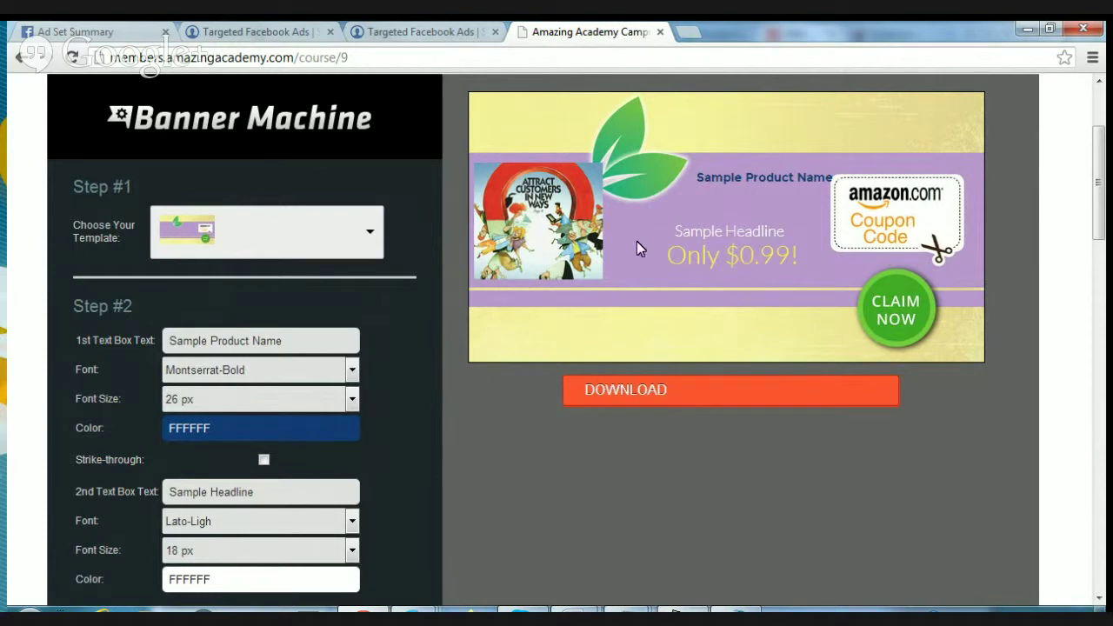
Step: Switch to the pink-and-blue coupon template ($125, $1.00!, Click Here) and re-add the product image
click(372, 236)
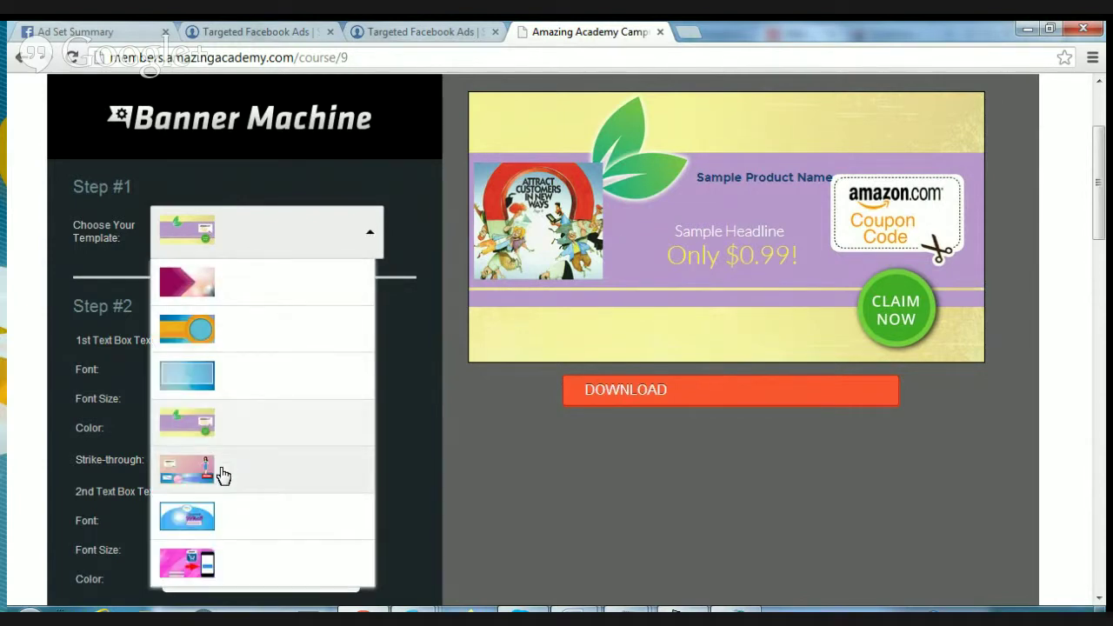
click(205, 472)
drag(731, 169, 663, 136)
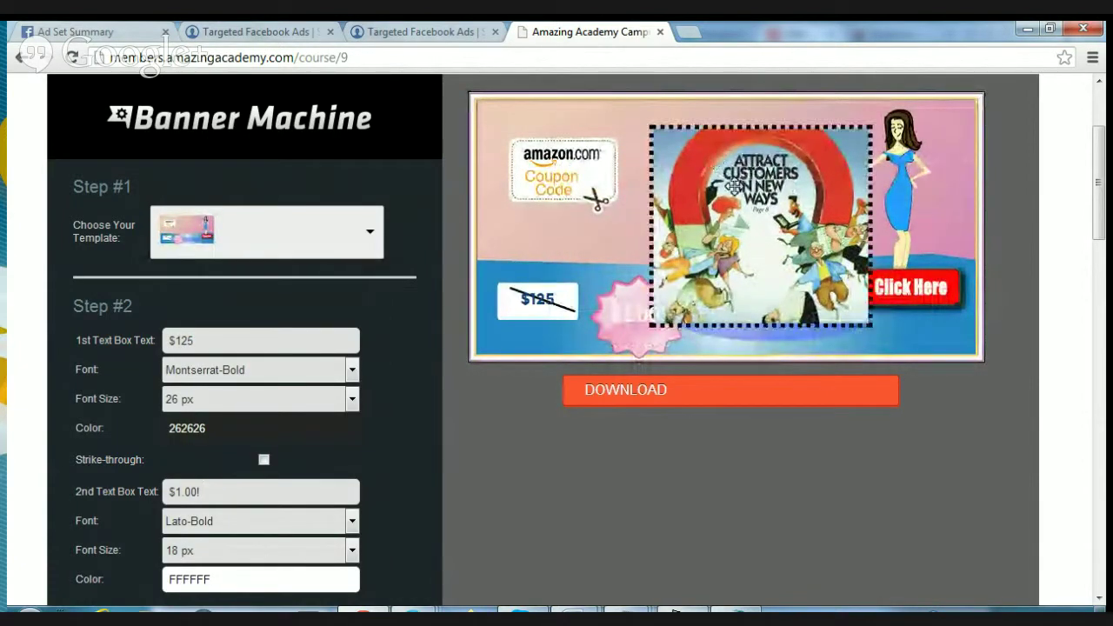
scroll(403, 432, down, 3)
scroll(402, 432, down, 3)
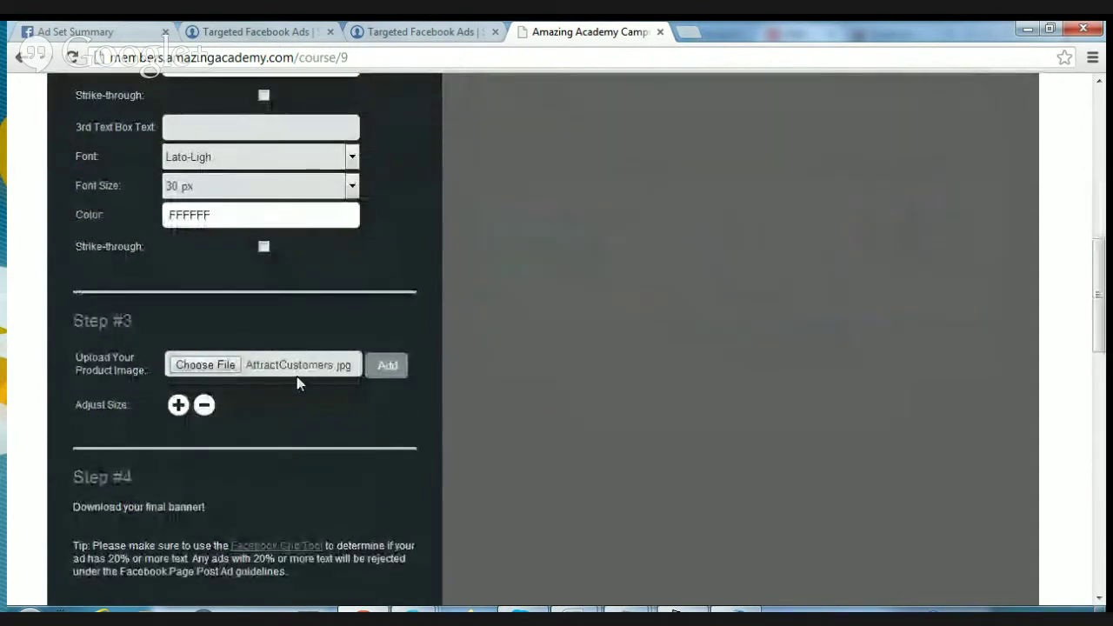
click(384, 367)
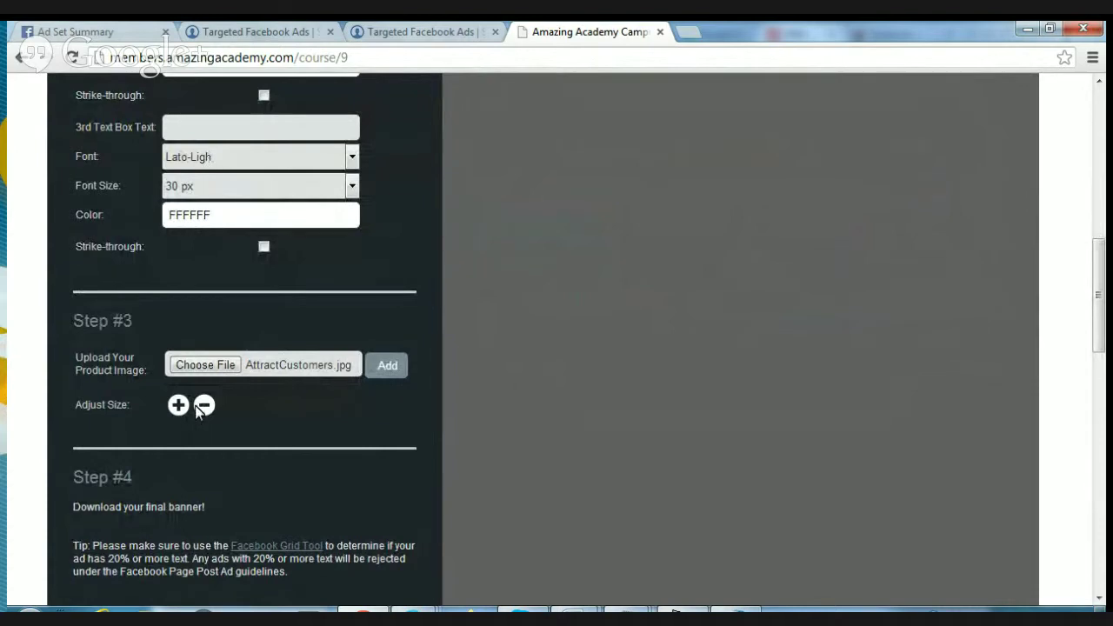
Step: Cancel the file browser and drag the magnet picture to the top centre of the banner
scroll(346, 374, down, 1)
click(223, 282)
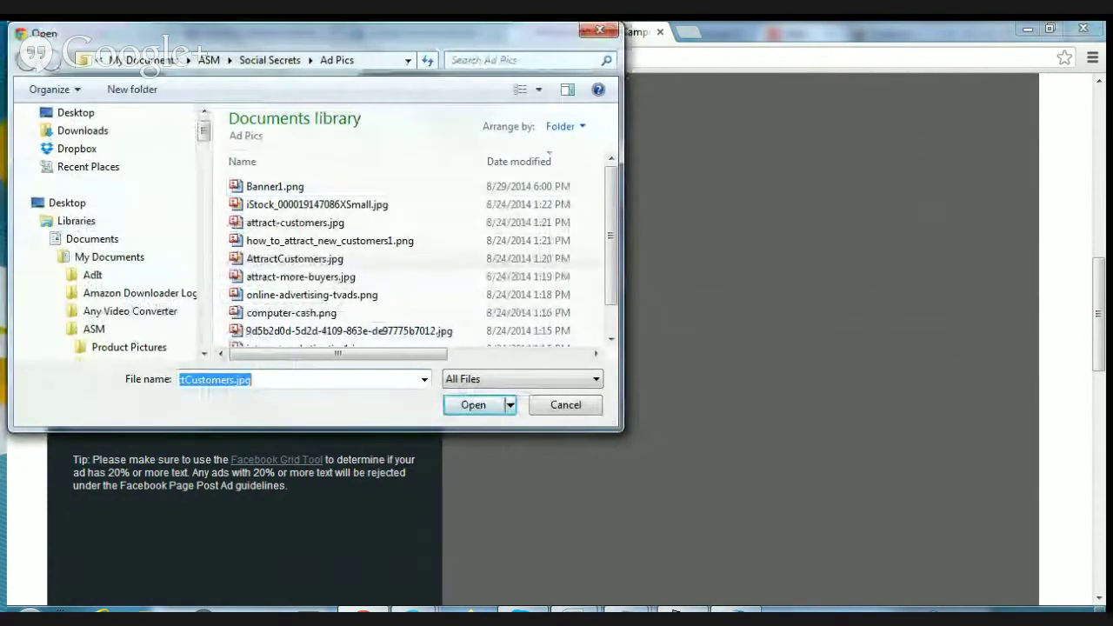
click(565, 405)
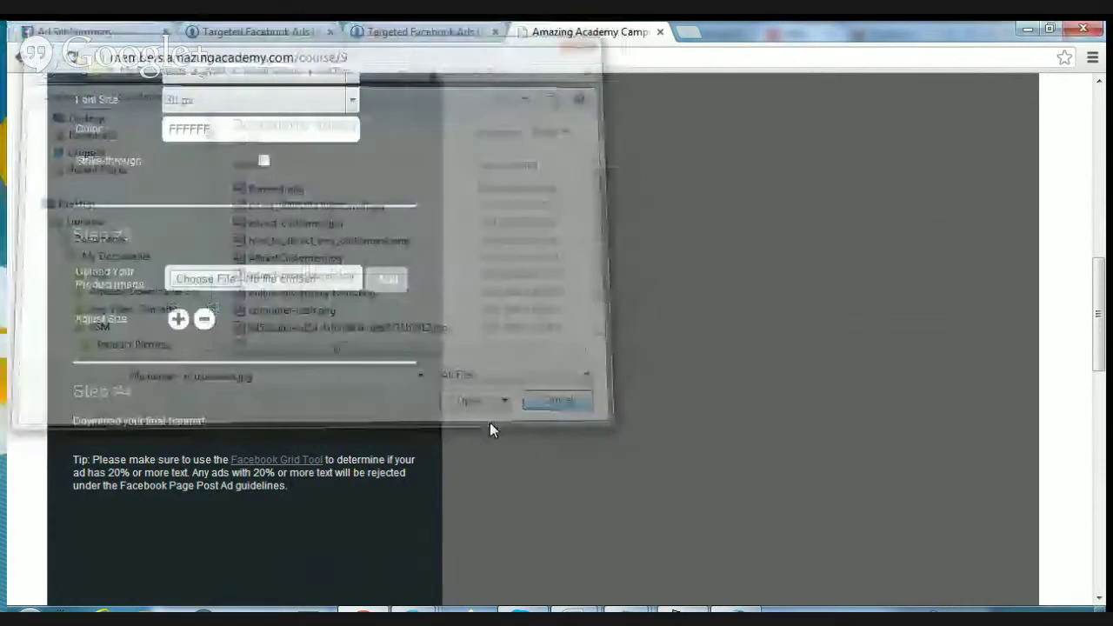
scroll(489, 422, down, 5)
scroll(581, 404, up, 5)
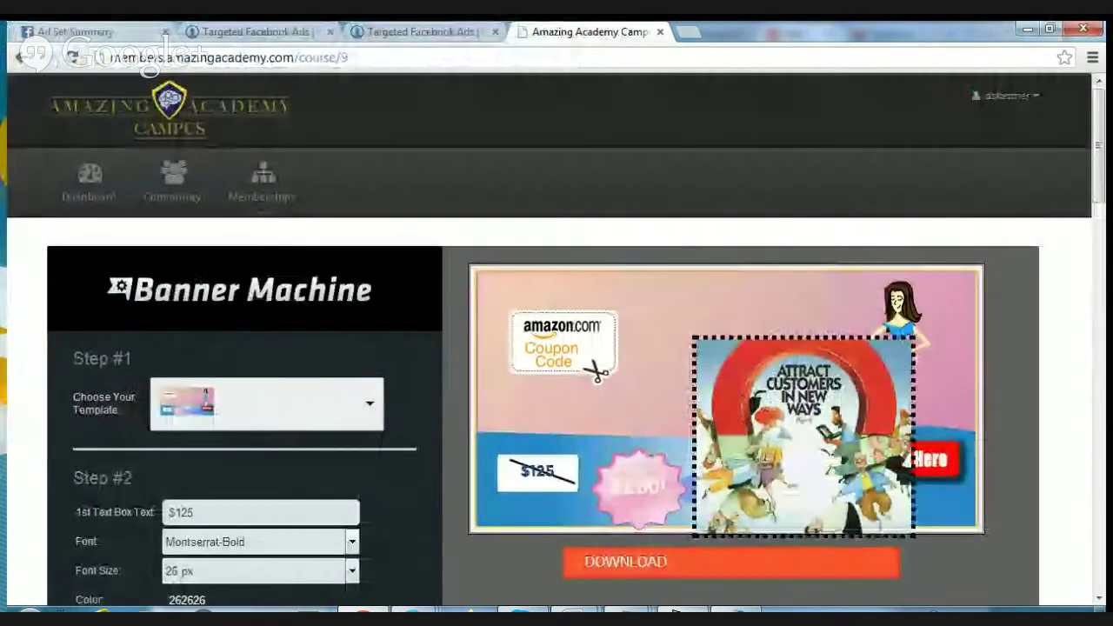
drag(838, 434, 774, 361)
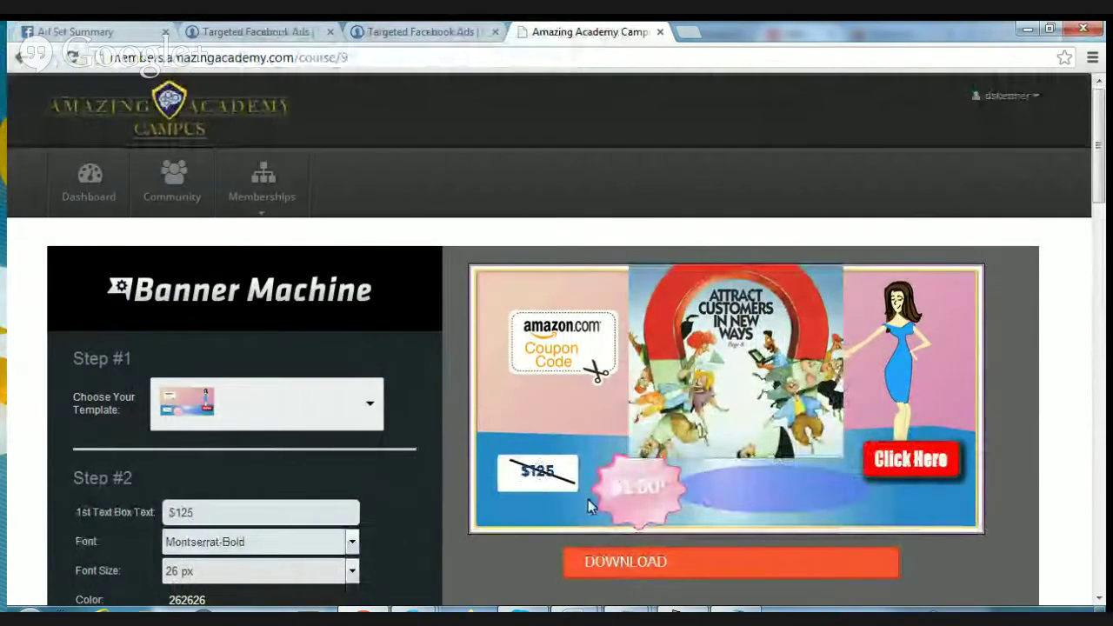
scroll(588, 499, down, 1)
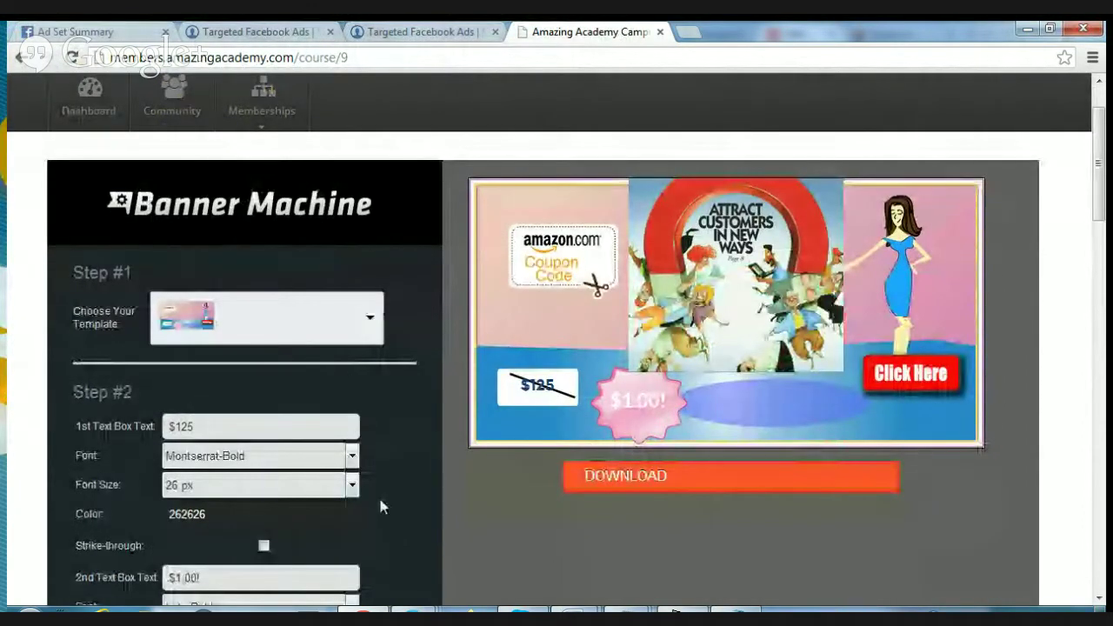
scroll(378, 494, down, 2)
Step: Open amazon.com in a new tab and go to the Electrogen car charger product page
click(687, 32)
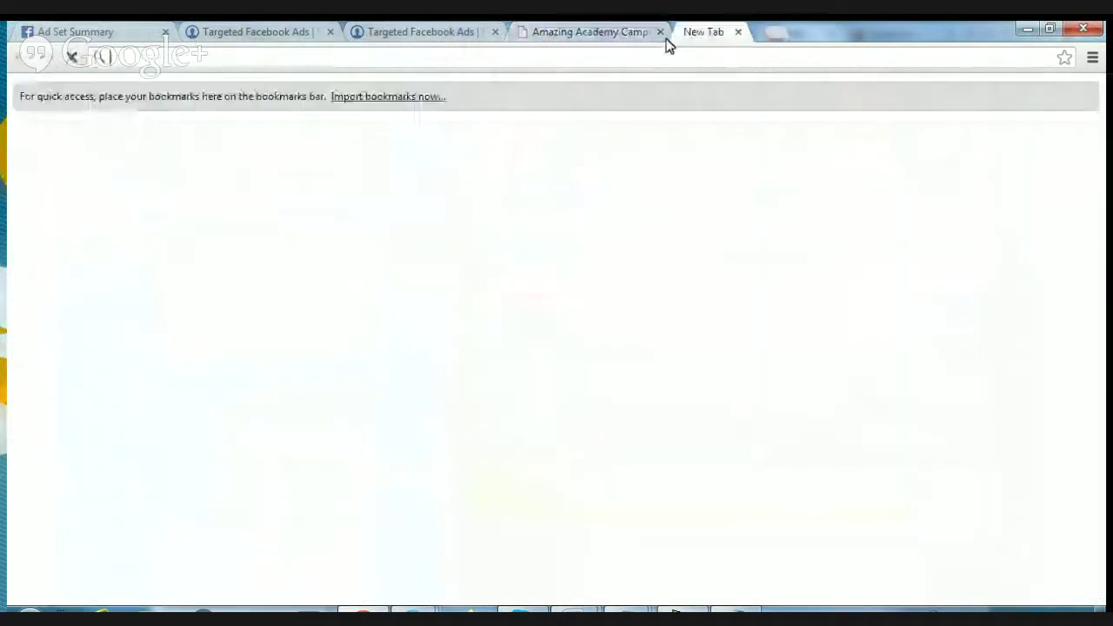
text(a)
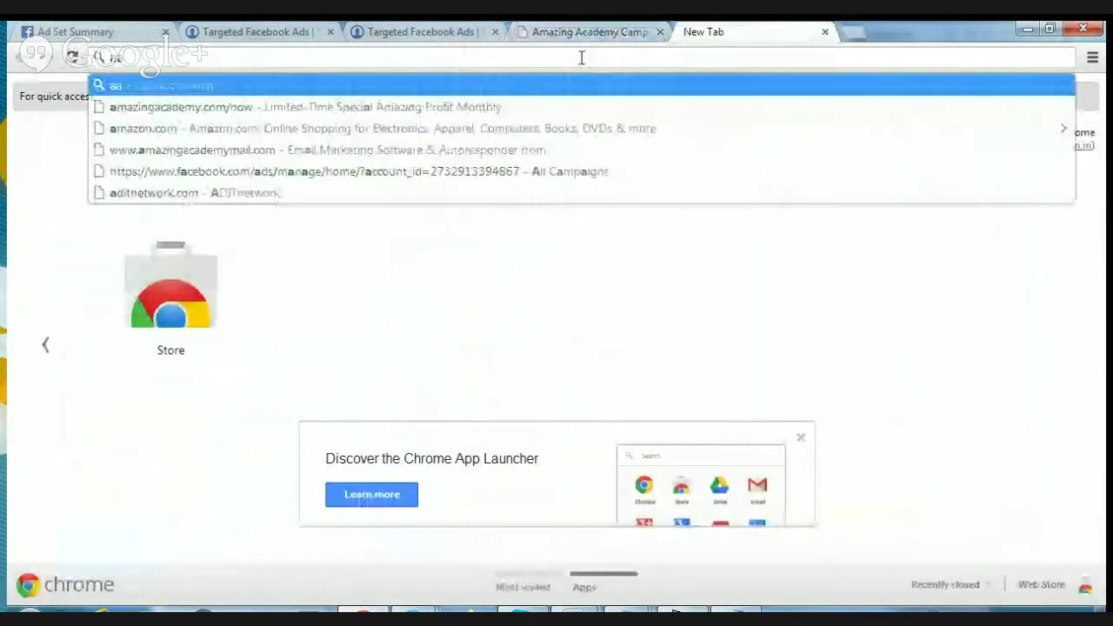
text(ma)
key(Return)
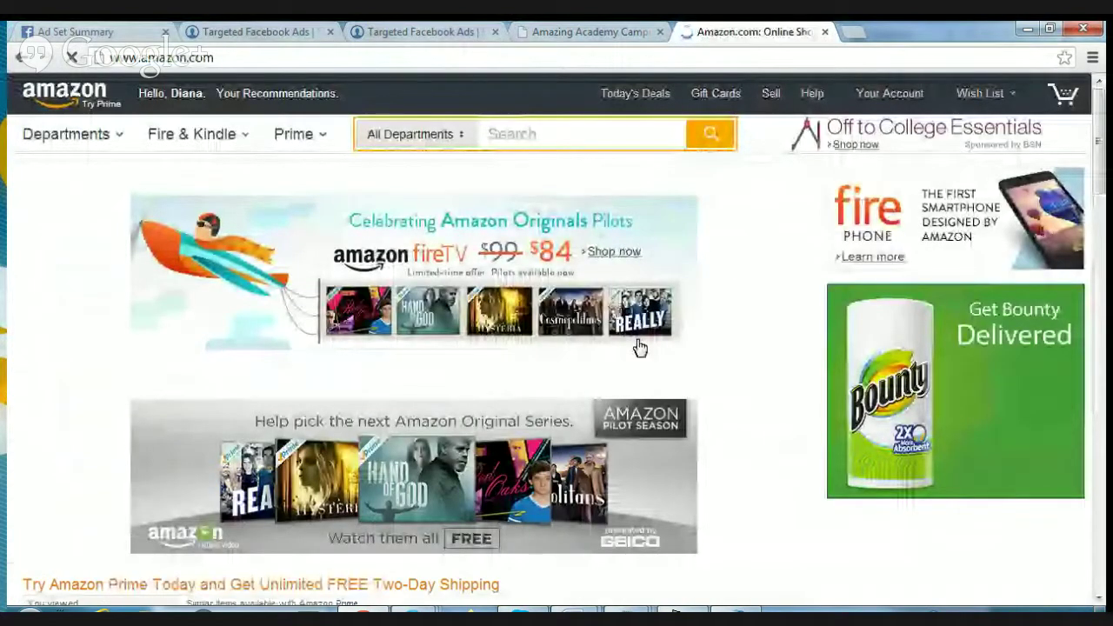
scroll(639, 348, down, 3)
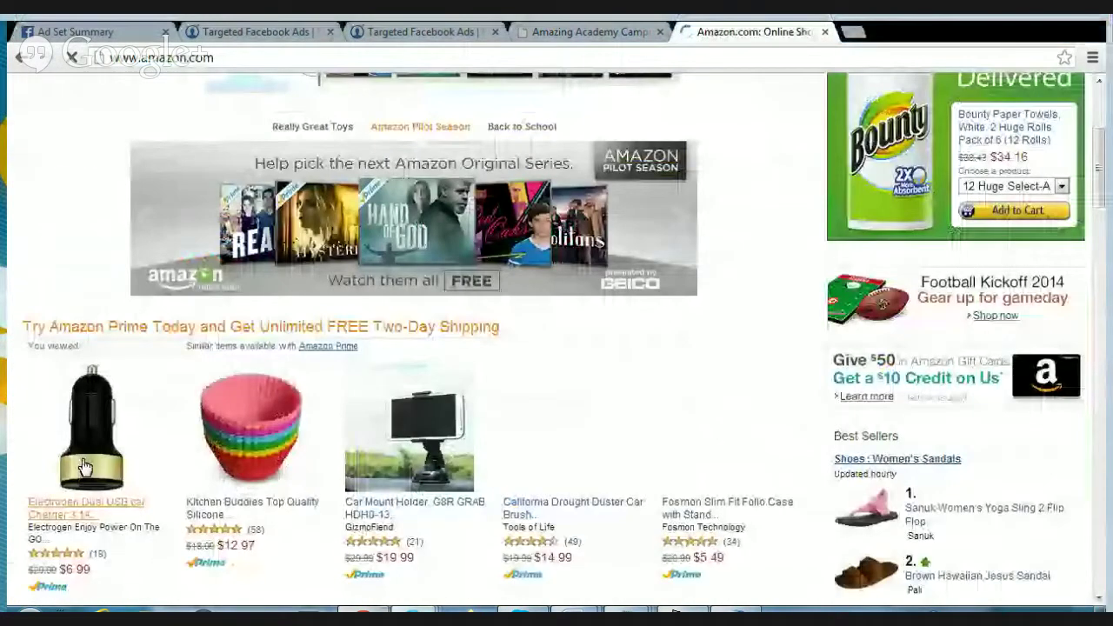
click(84, 468)
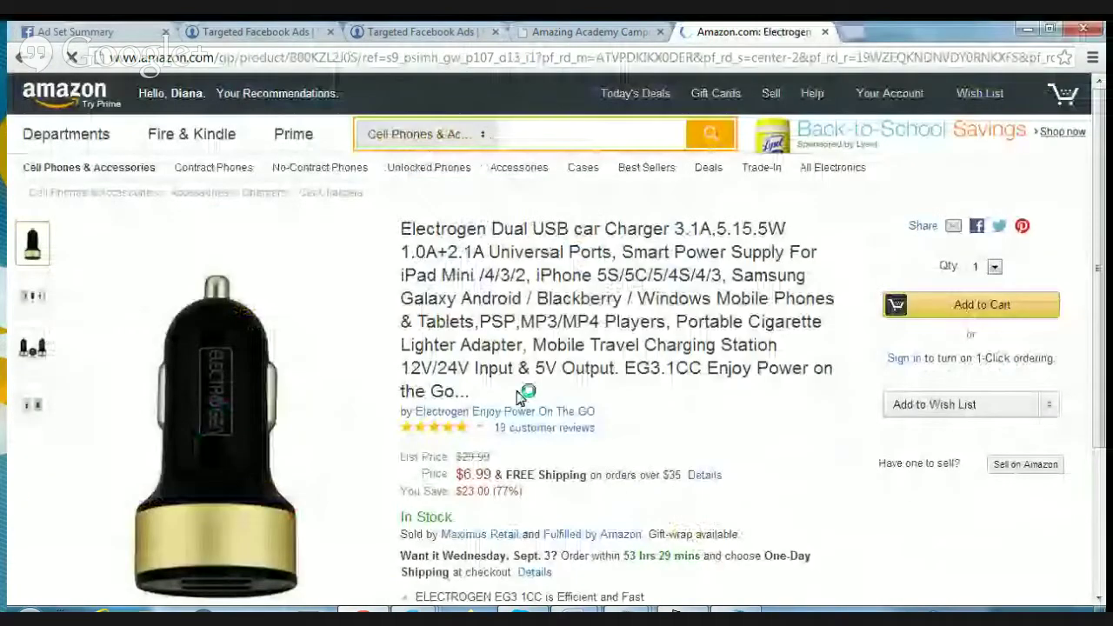
Step: Save the charger product photo to the Desktop as 41tOP2VXgmL.jpg
scroll(365, 383, down, 1)
right_click(218, 360)
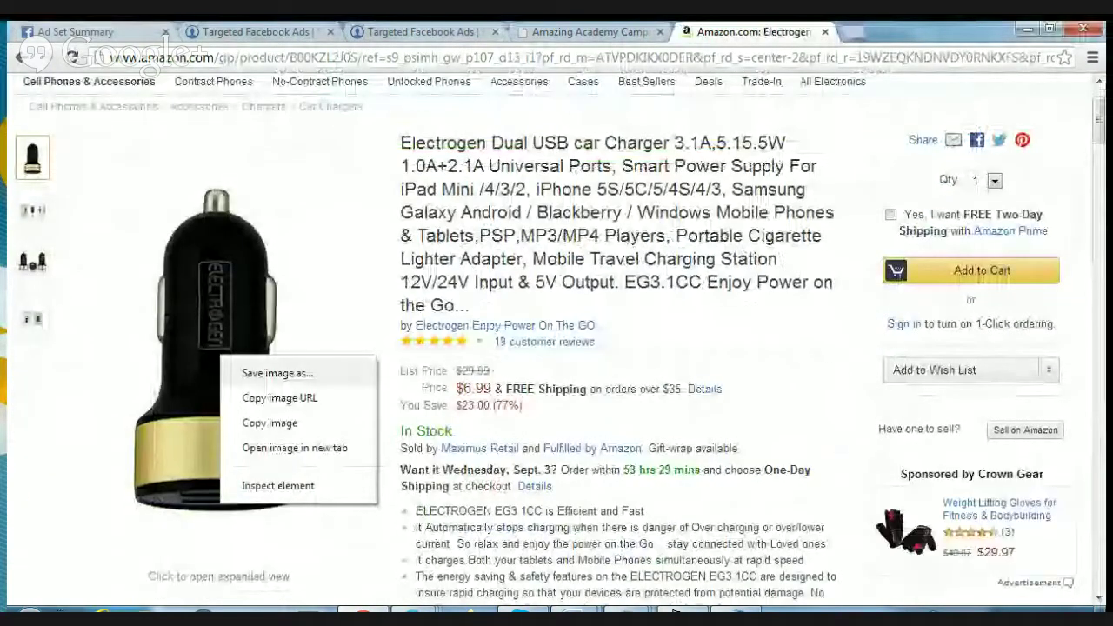
click(267, 384)
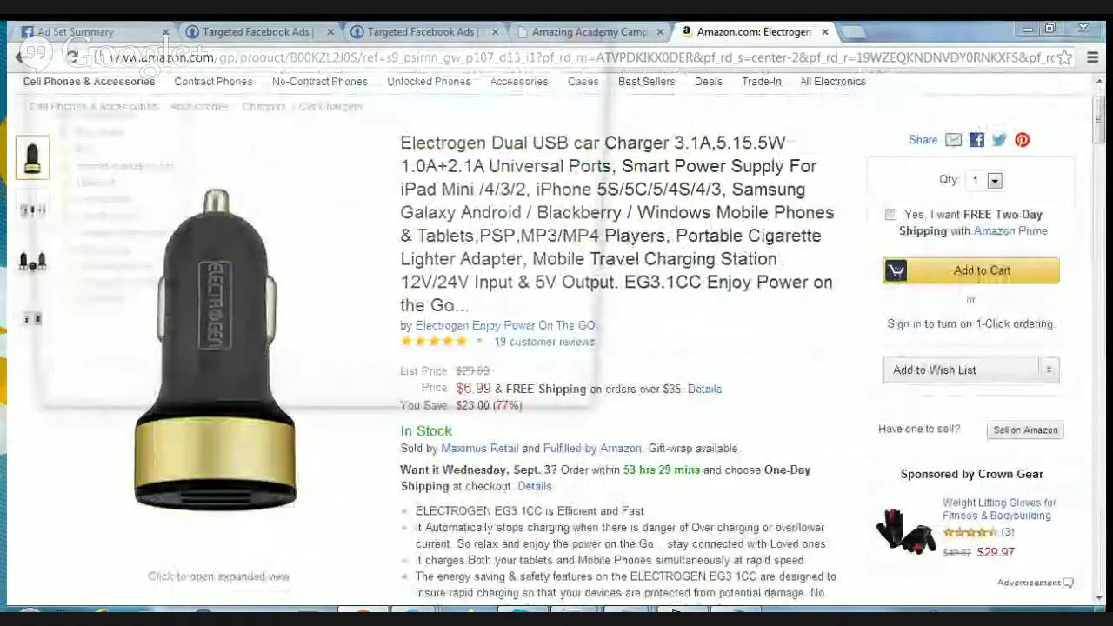
click(67, 228)
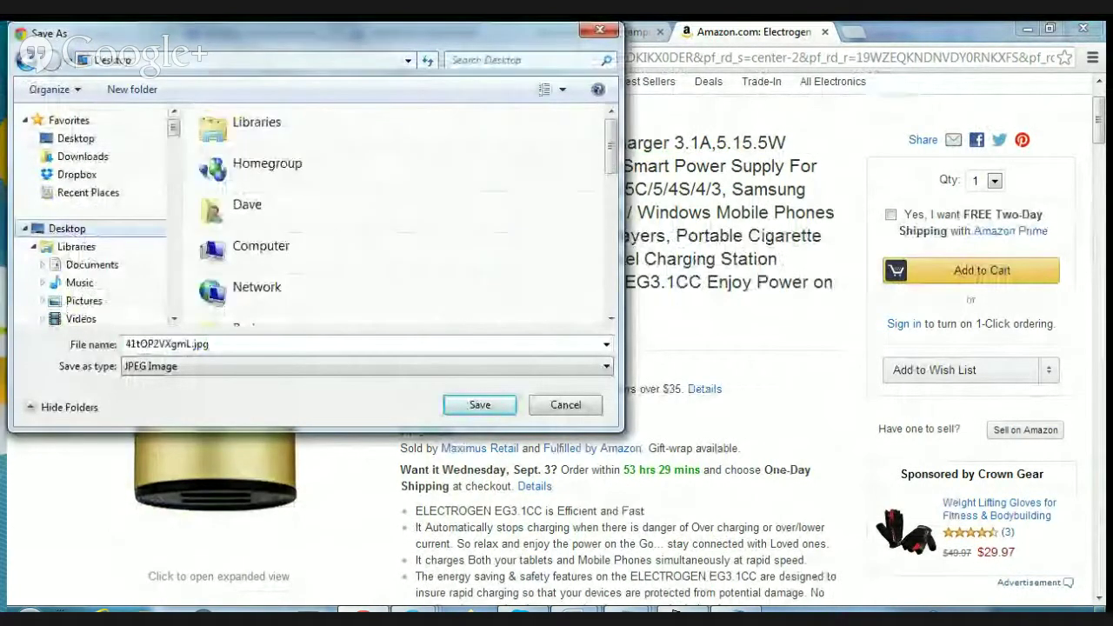
key(Return)
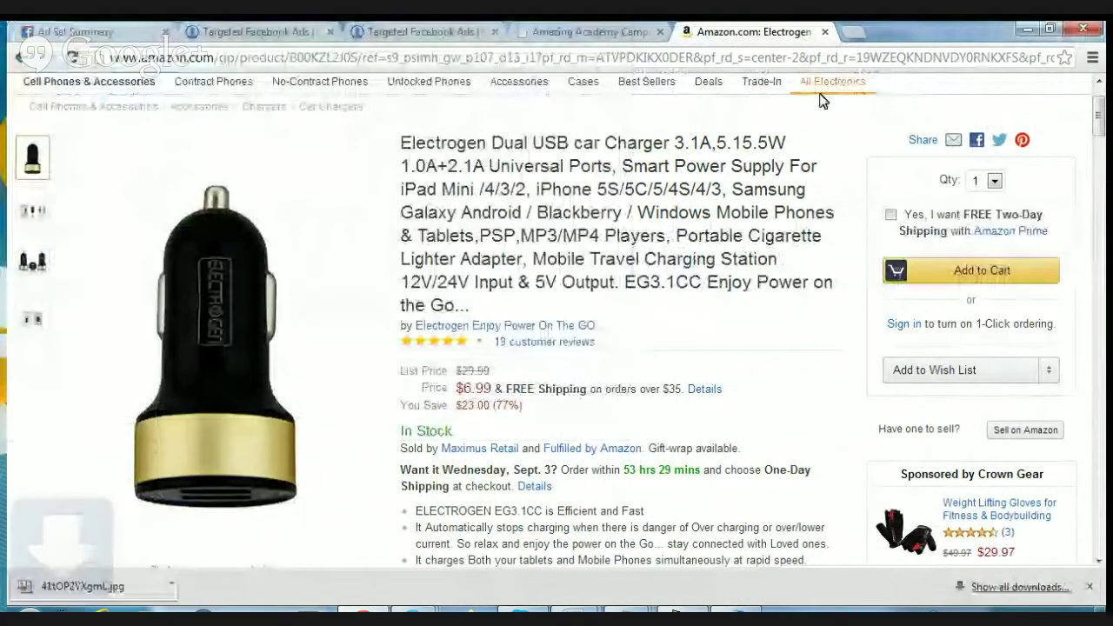
Step: Back in Banner Machine, choose Desktop file 41tOP2VXgmL.jpg as the product image
click(608, 32)
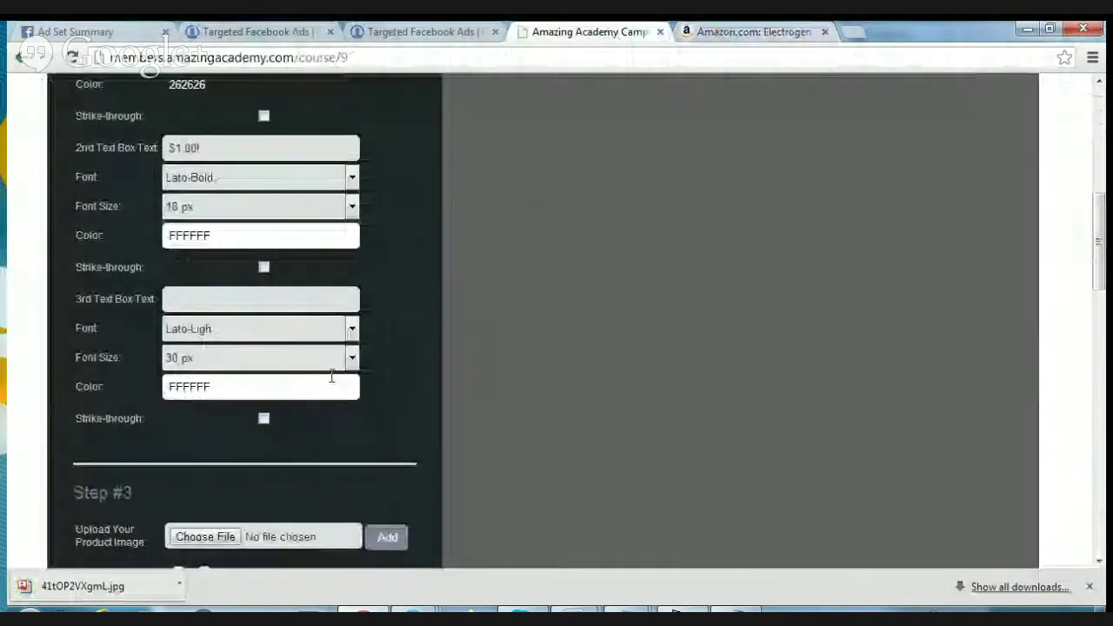
scroll(261, 382, down, 2)
click(205, 366)
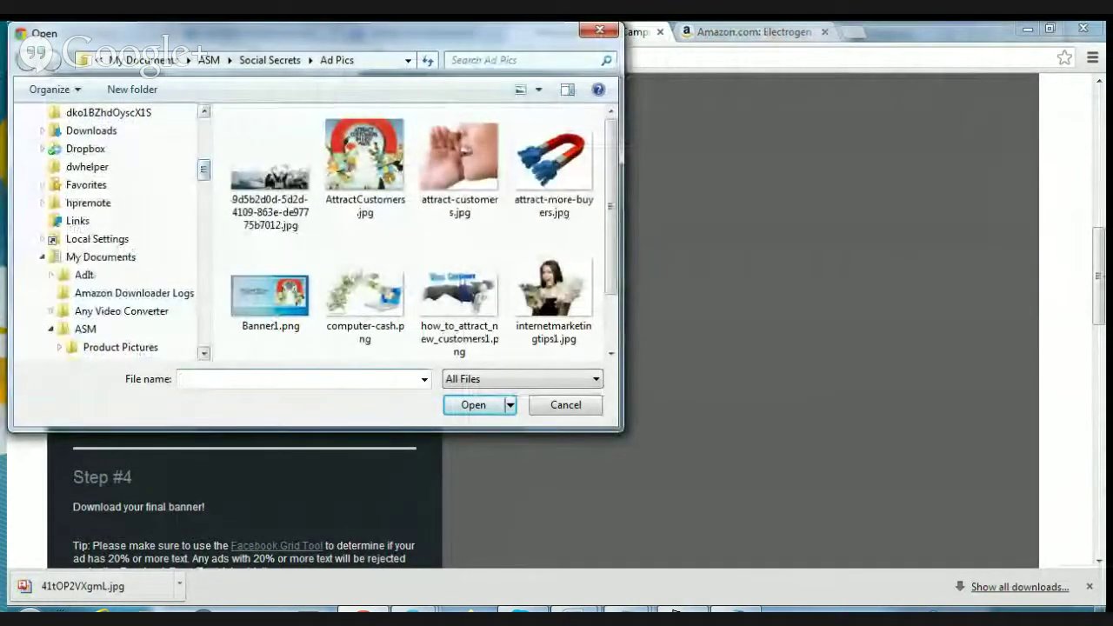
click(67, 228)
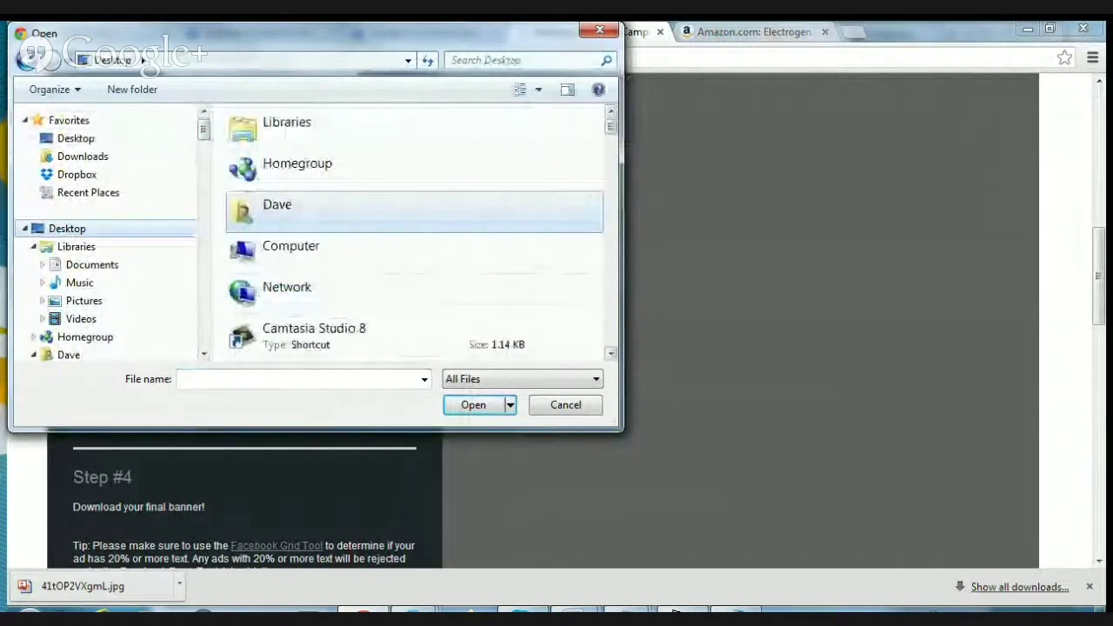
scroll(435, 130, down, 2)
scroll(435, 131, down, 6)
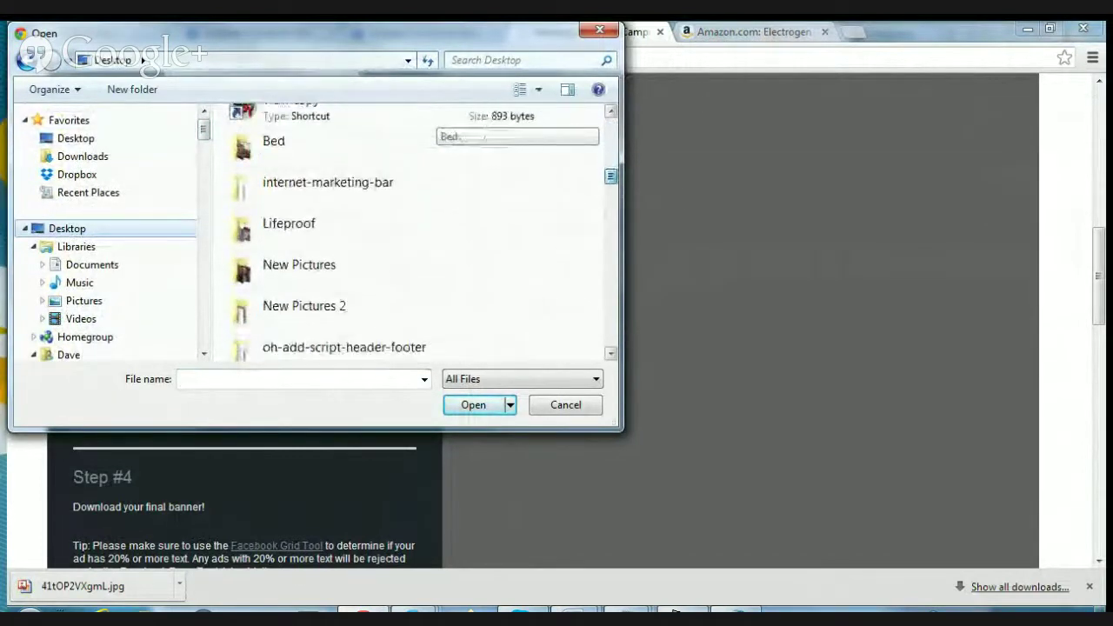
scroll(434, 131, up, 1)
scroll(435, 130, down, 5)
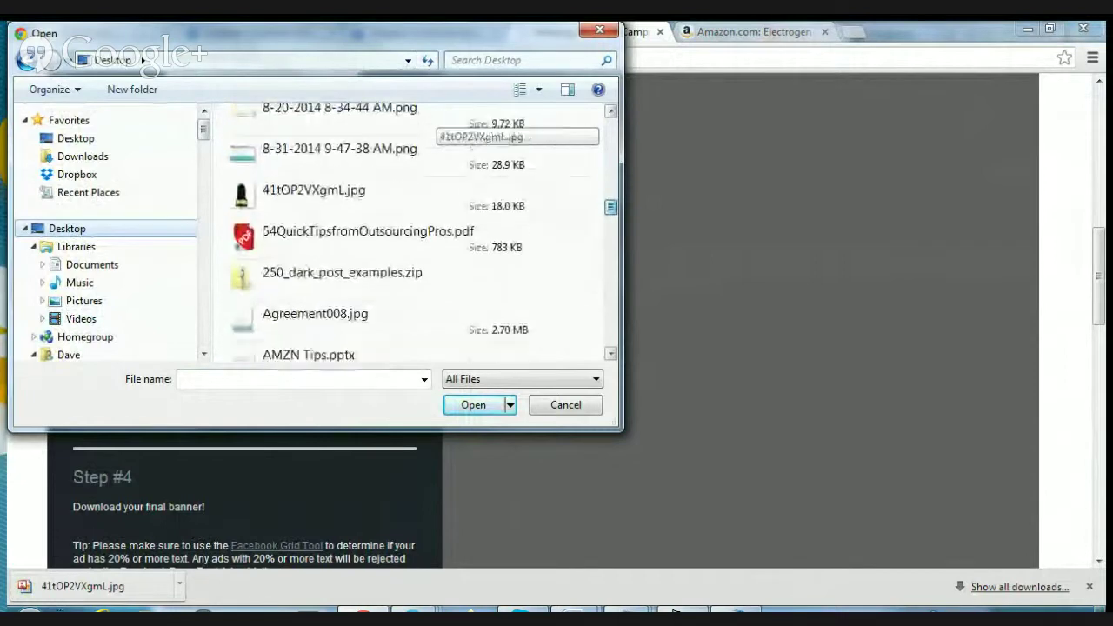
double_click(293, 200)
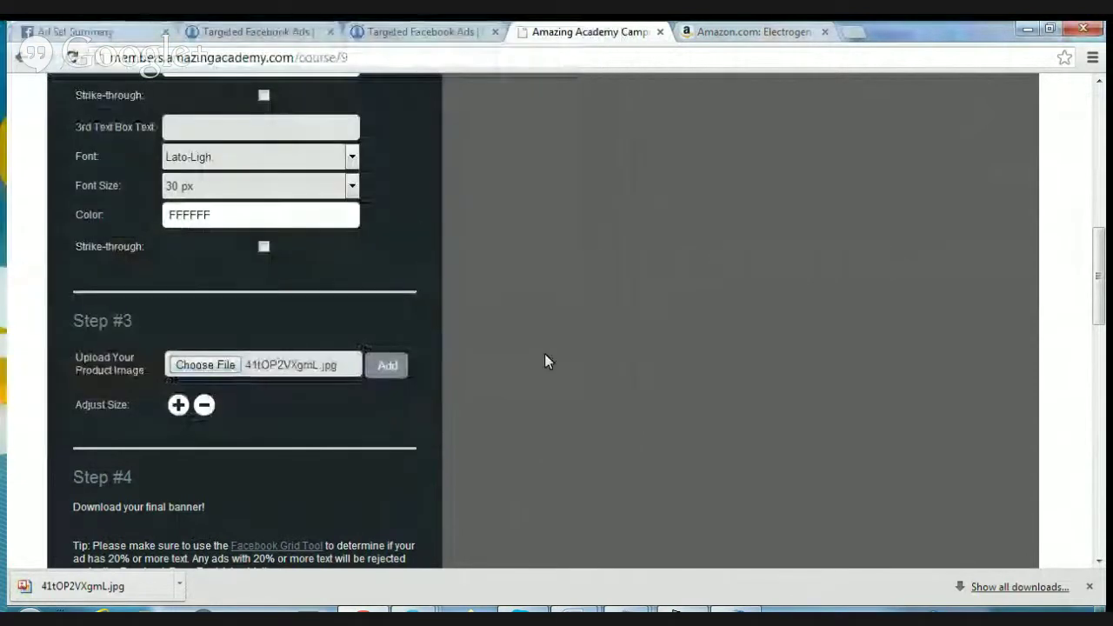
scroll(573, 413, up, 6)
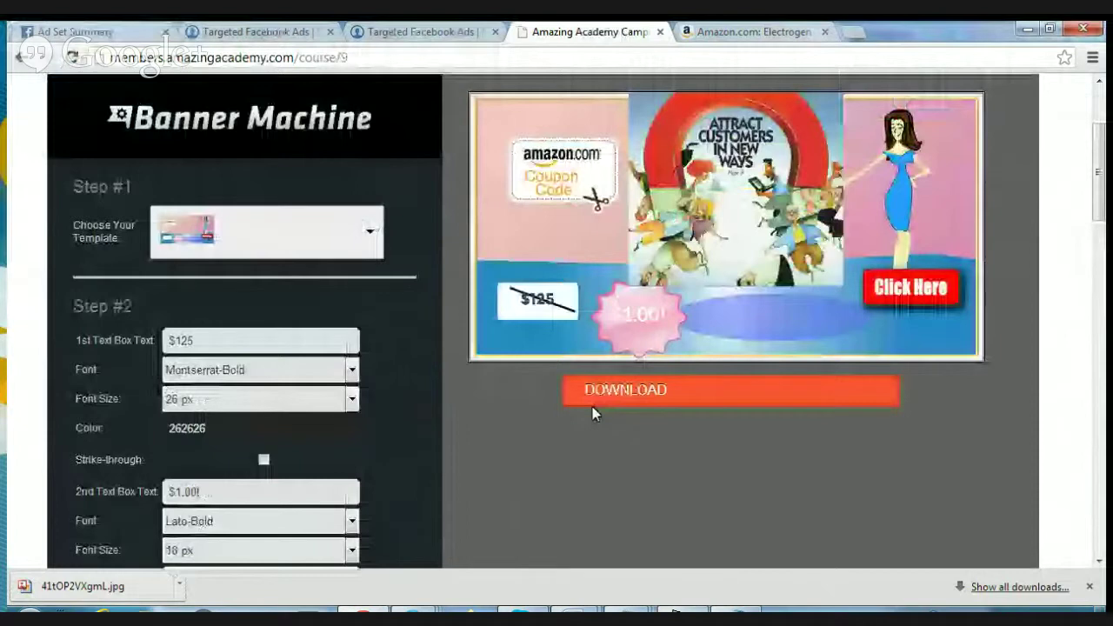
Step: Add the charger photo to the banner, shrink it, and nudge it slightly lower in the centre
scroll(255, 475, down, 5)
click(387, 451)
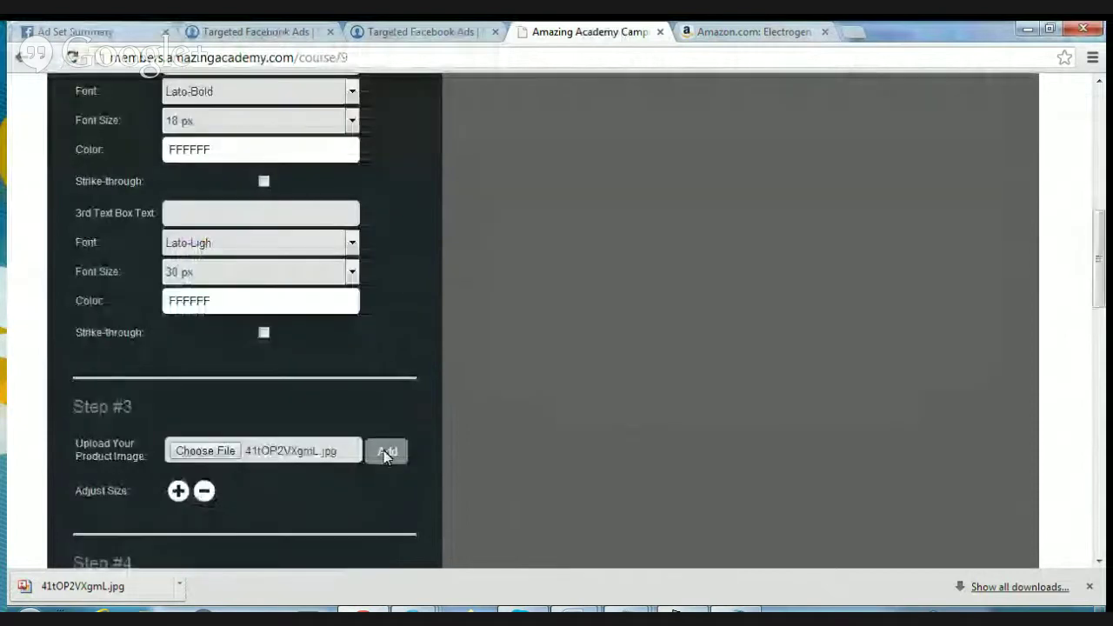
scroll(664, 420, up, 6)
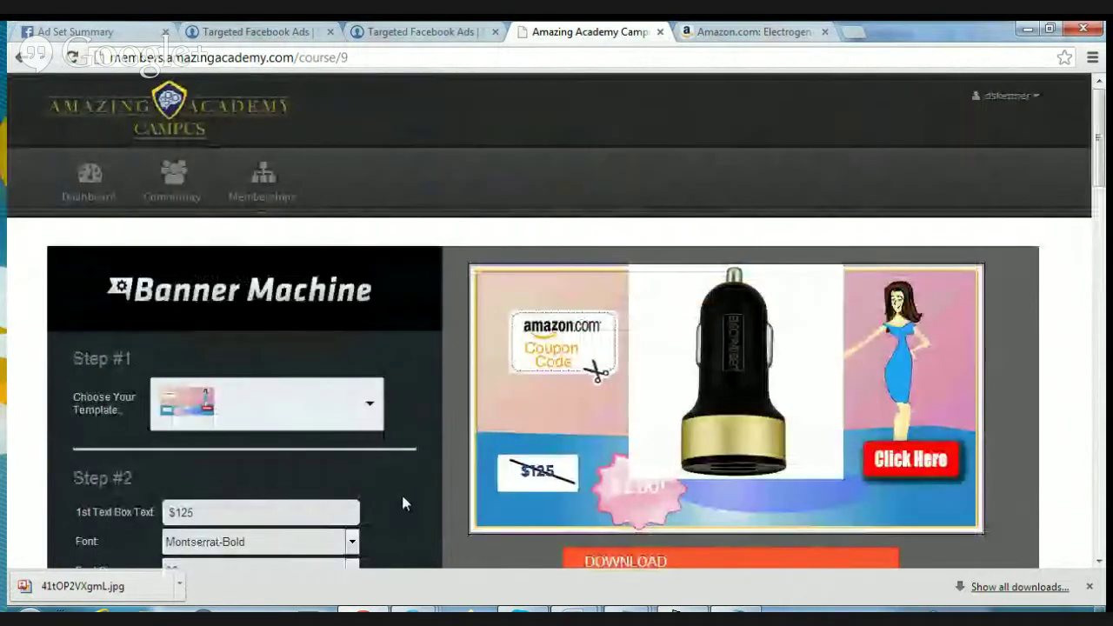
scroll(401, 491, down, 5)
scroll(350, 497, down, 3)
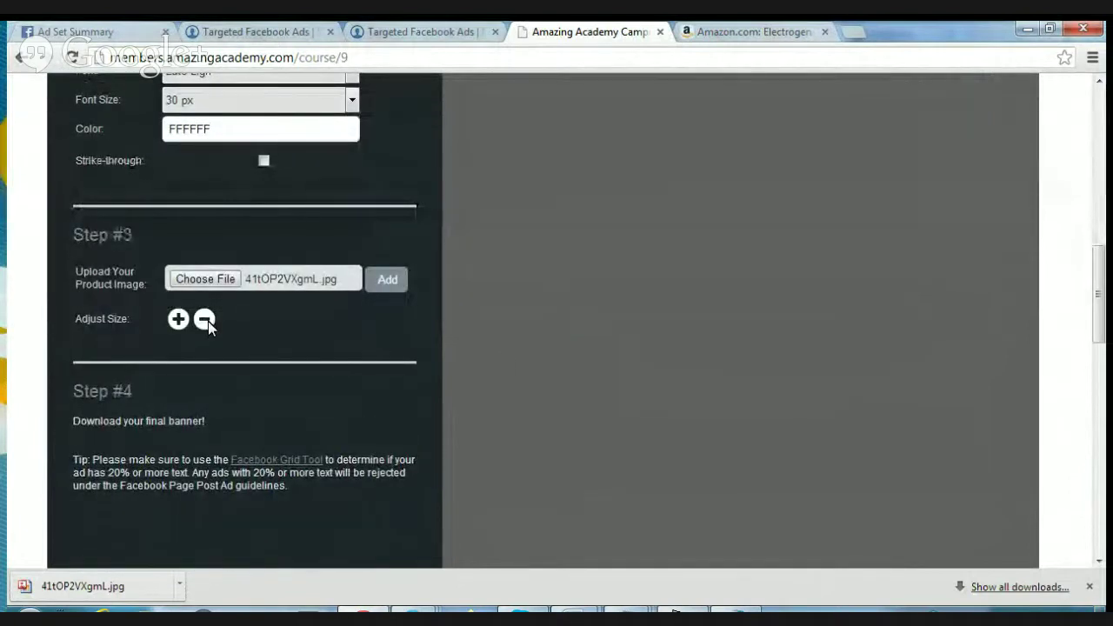
scroll(648, 401, up, 7)
scroll(648, 402, down, 3)
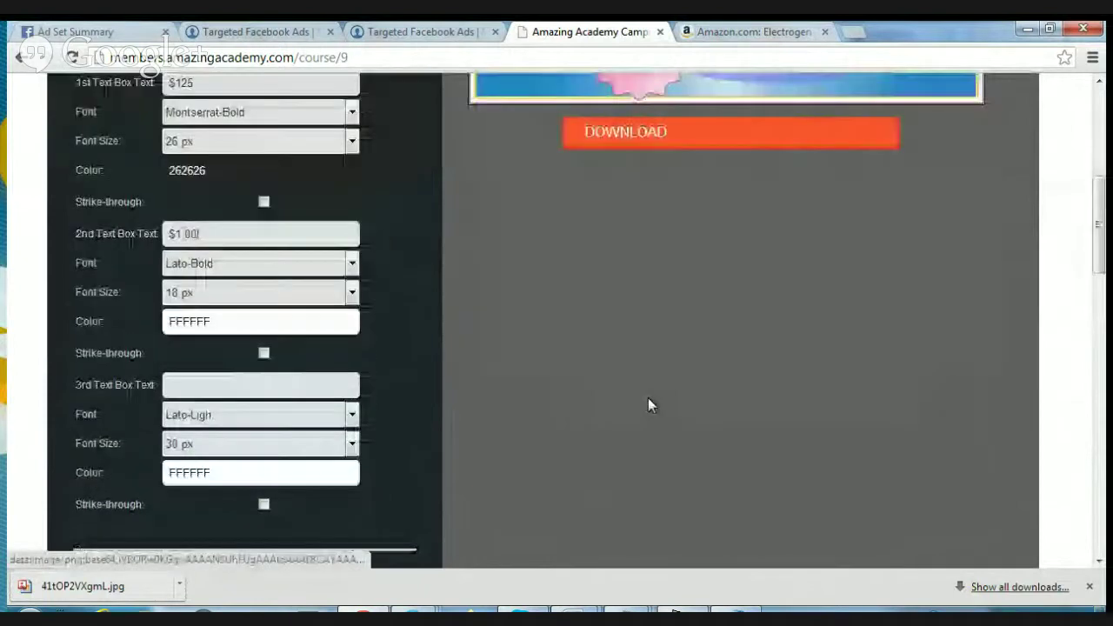
scroll(648, 405, down, 4)
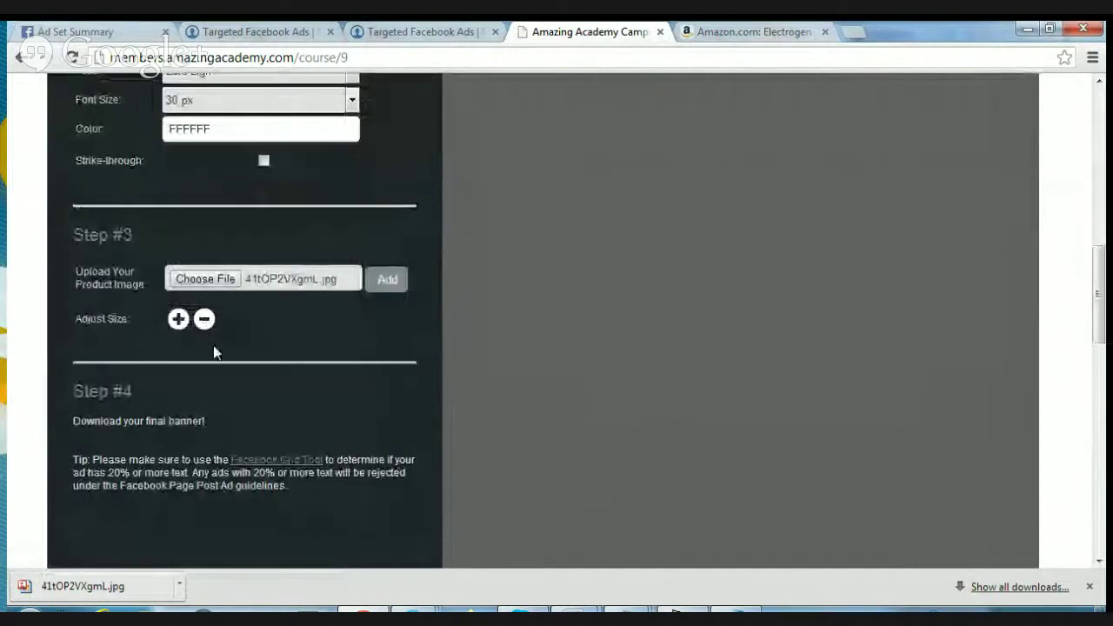
scroll(843, 365, up, 7)
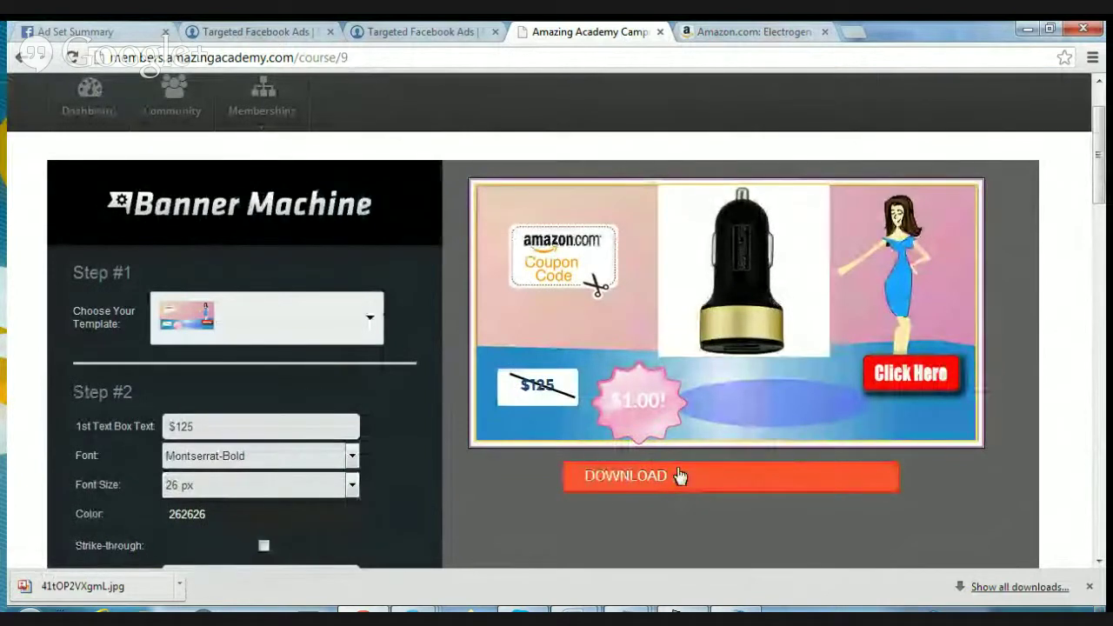
scroll(421, 484, down, 5)
scroll(421, 484, down, 3)
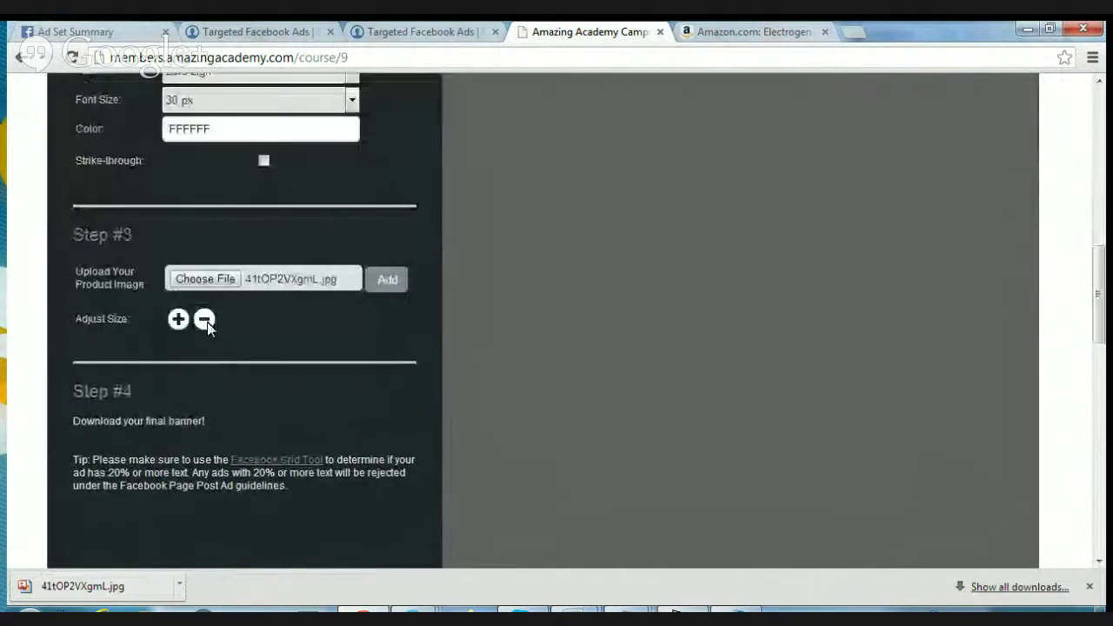
scroll(896, 398, up, 7)
drag(762, 305, 756, 325)
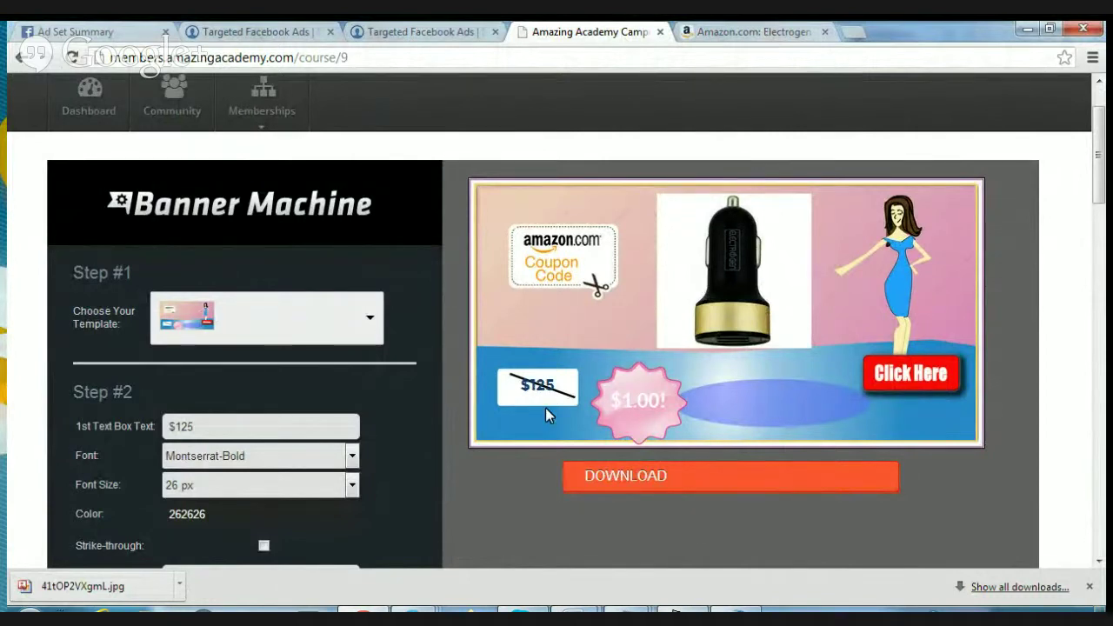
Step: Change the struck-through old price from $125 to $24.99
scroll(546, 408, down, 4)
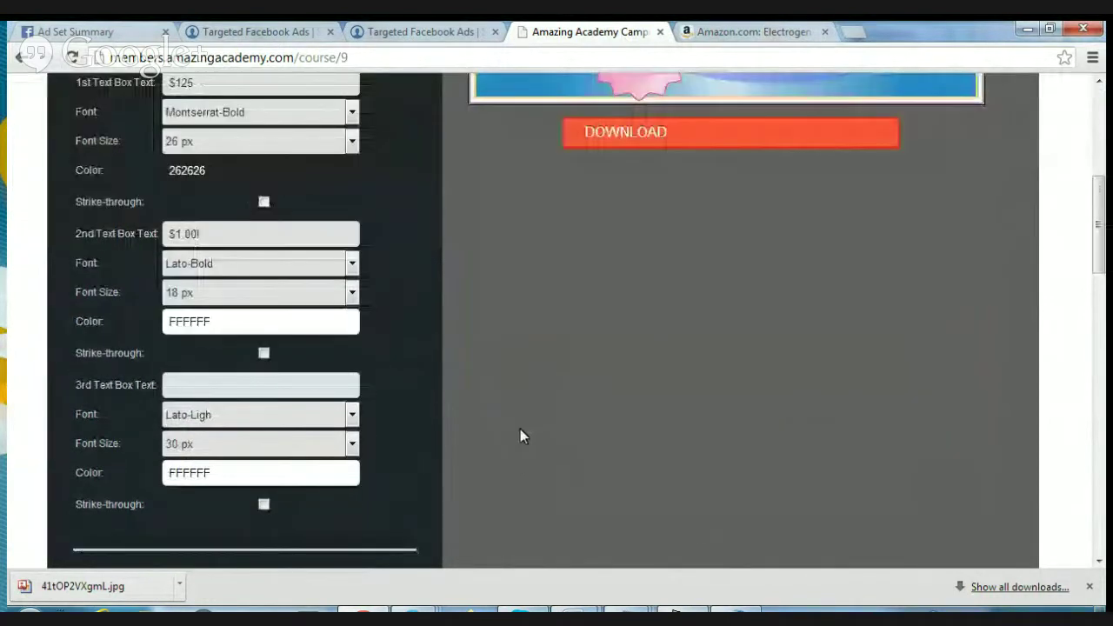
scroll(519, 429, up, 1)
key(BackSpace)
key(BackSpace)
key(BackSpace)
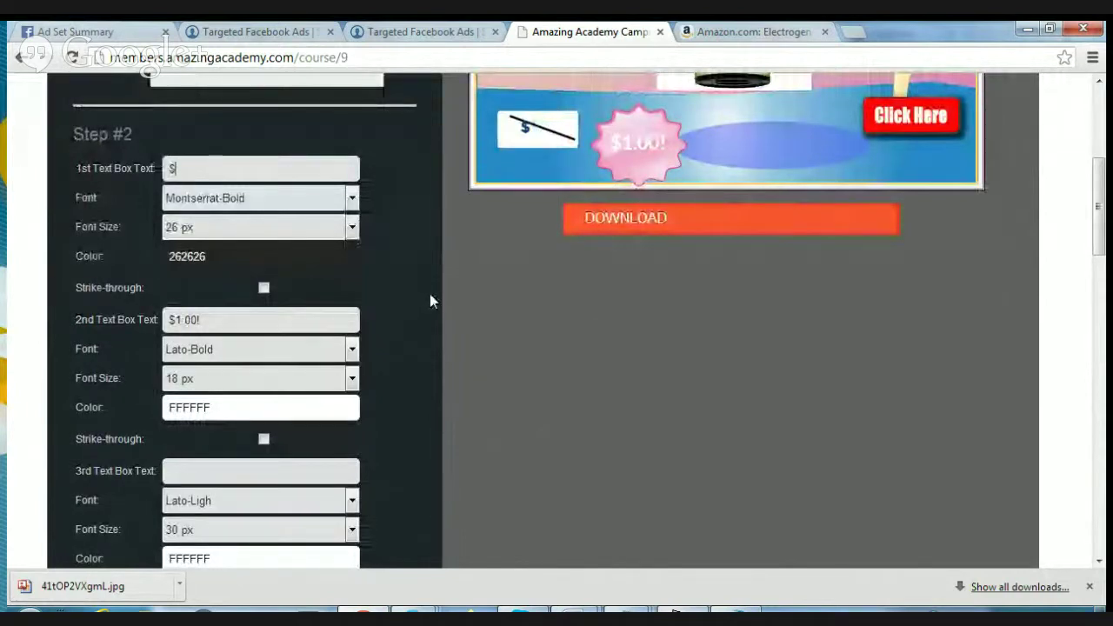
text(24.99)
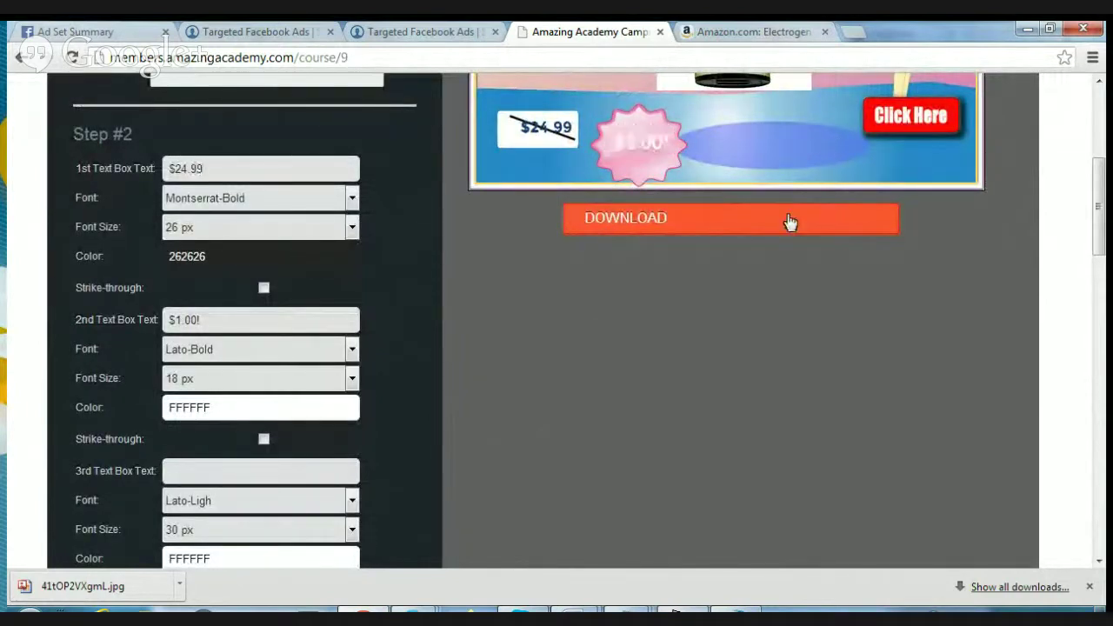
Step: Change the starburst price from $1.00! to $2.00!
scroll(720, 248, up, 1)
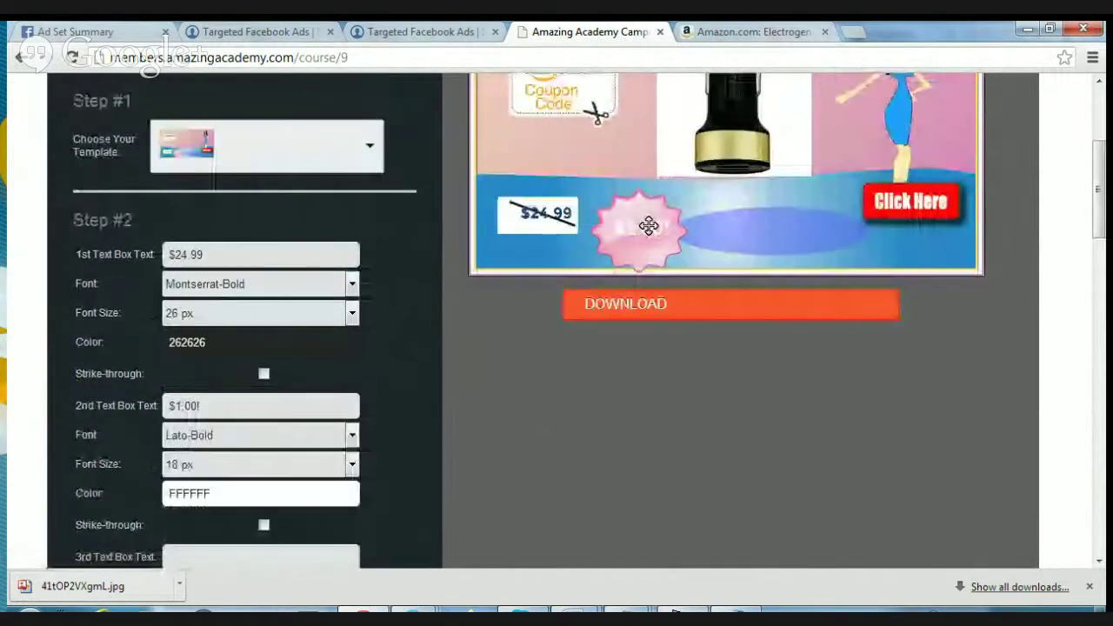
click(181, 405)
key(BackSpace)
key(BackSpace)
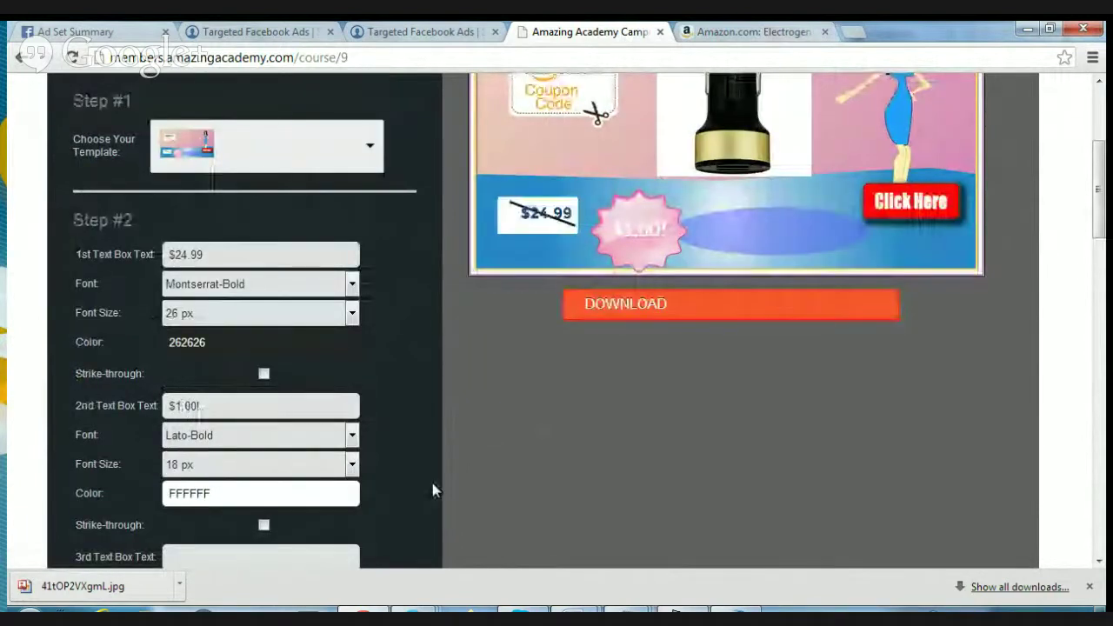
text(2.)
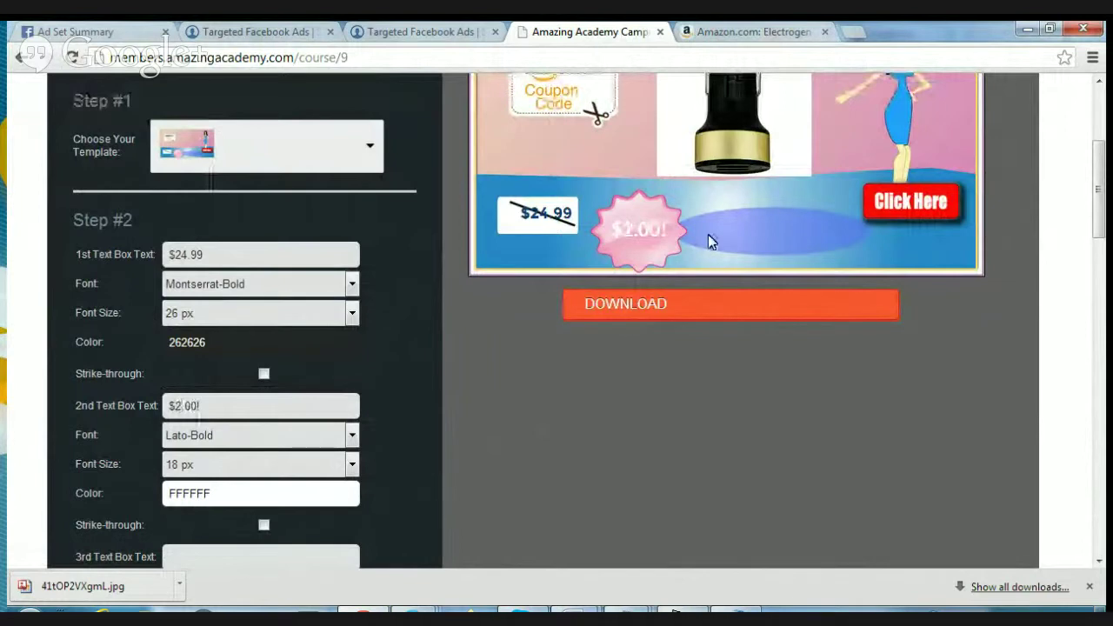
scroll(753, 245, up, 2)
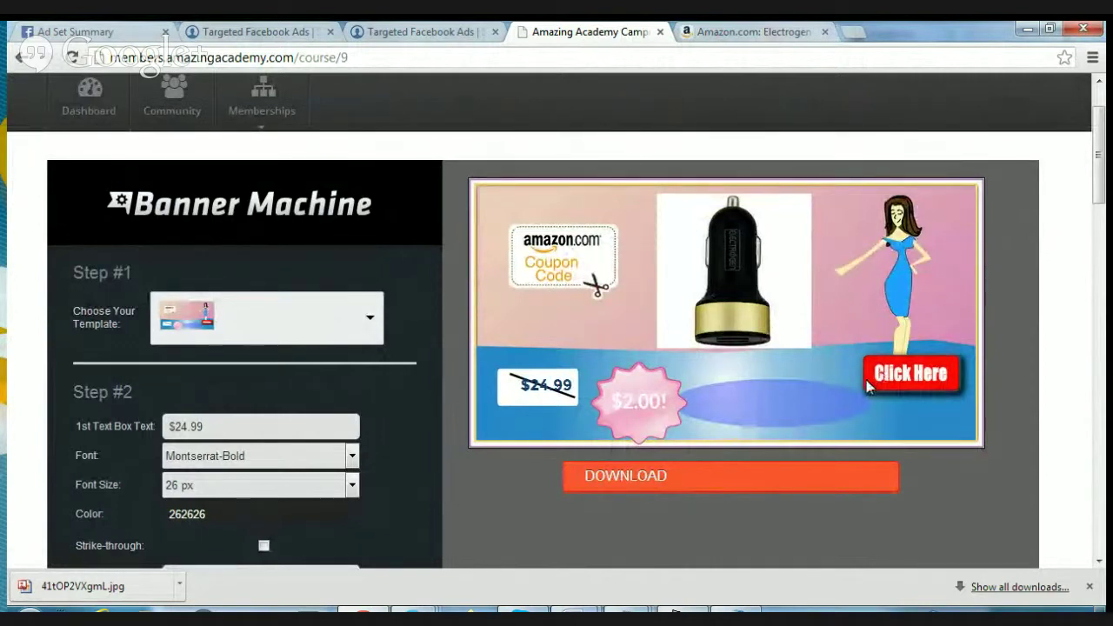
Step: Download the finished banner and open new (1).png from Chrome's downloads
scroll(867, 389, down, 1)
scroll(834, 395, up, 1)
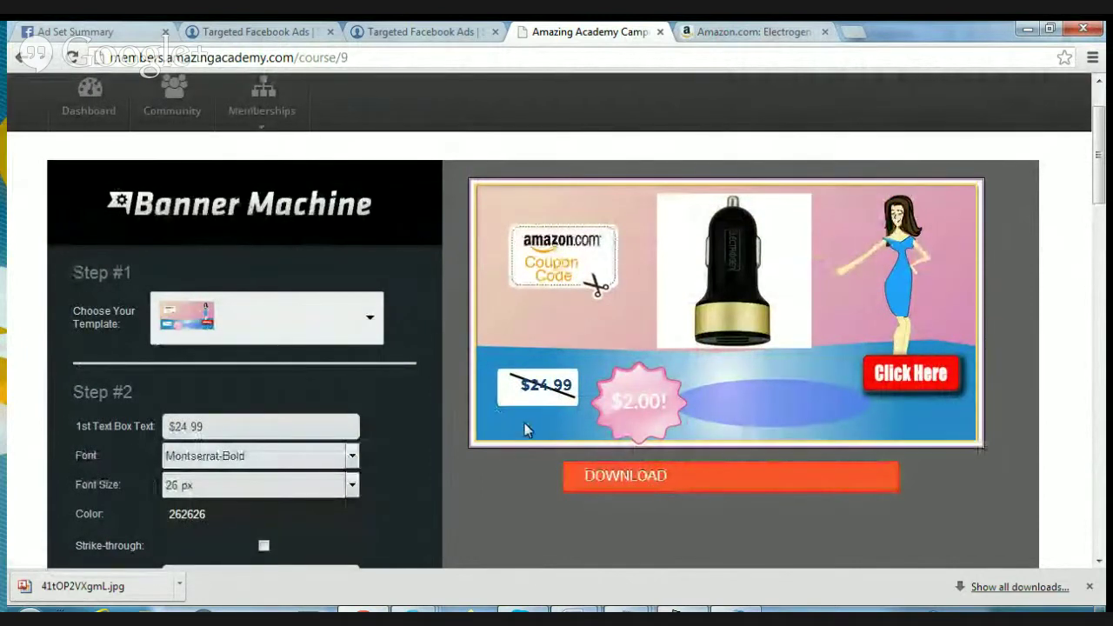
scroll(500, 452, down, 1)
scroll(492, 448, down, 8)
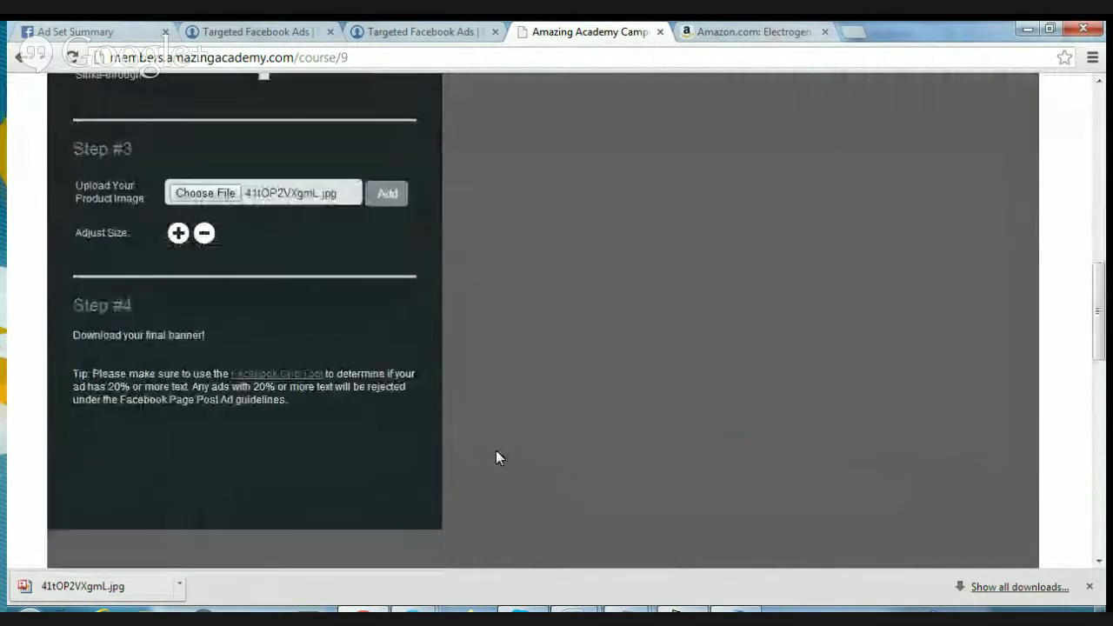
scroll(668, 359, up, 9)
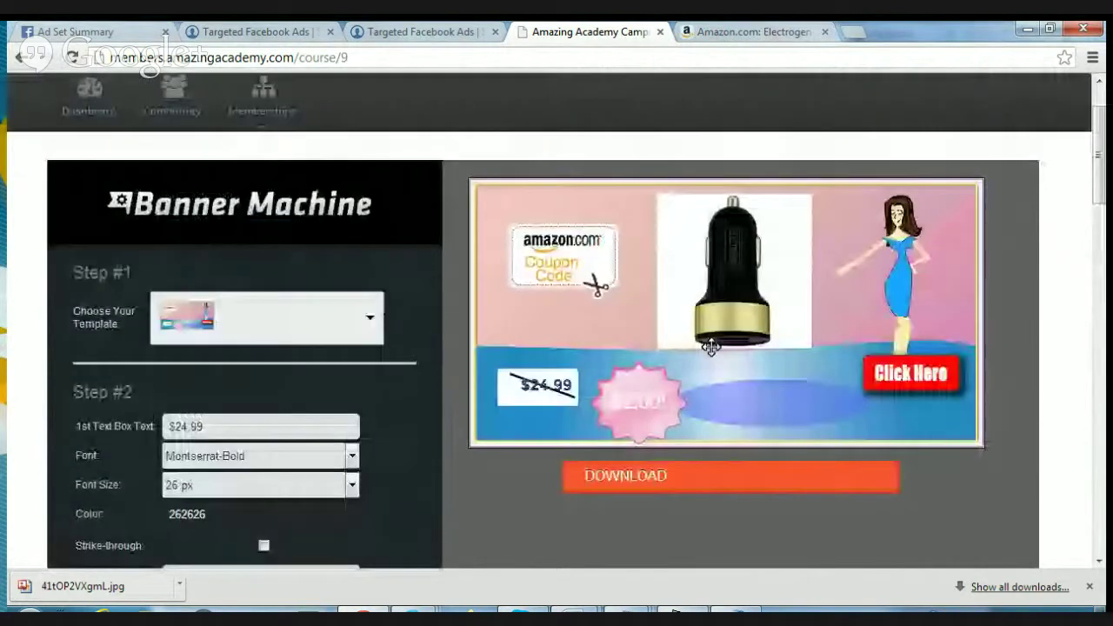
click(752, 481)
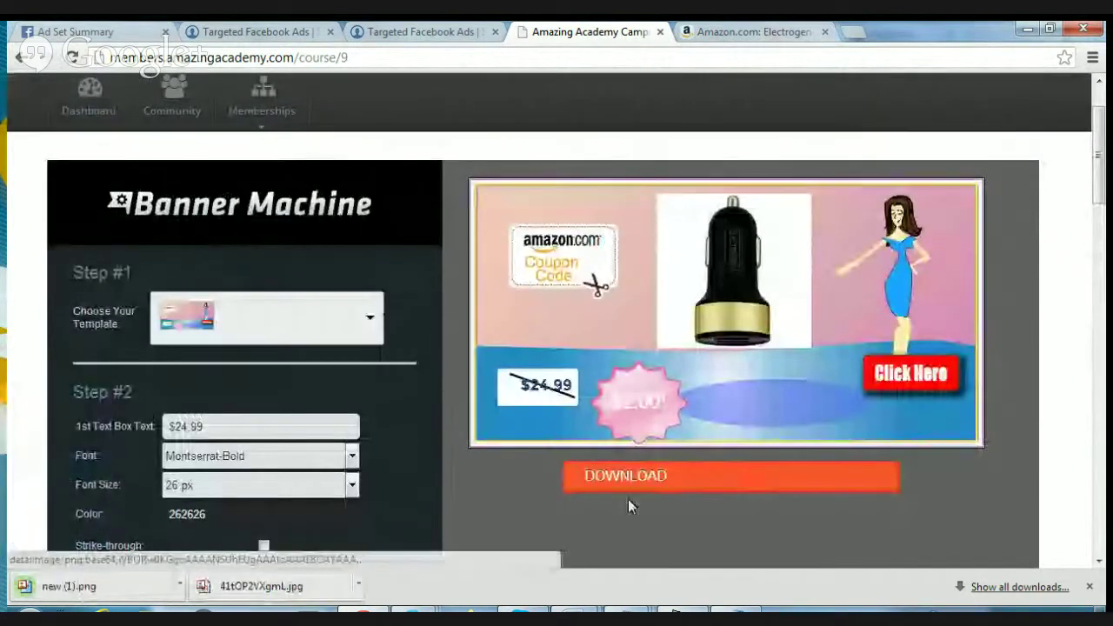
click(272, 592)
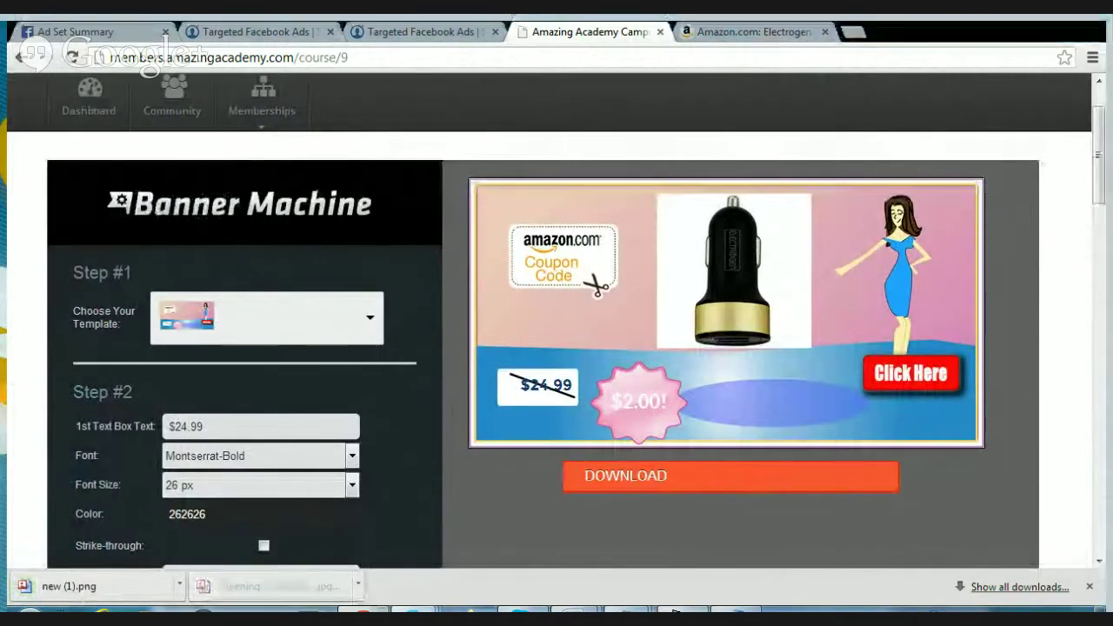
click(134, 582)
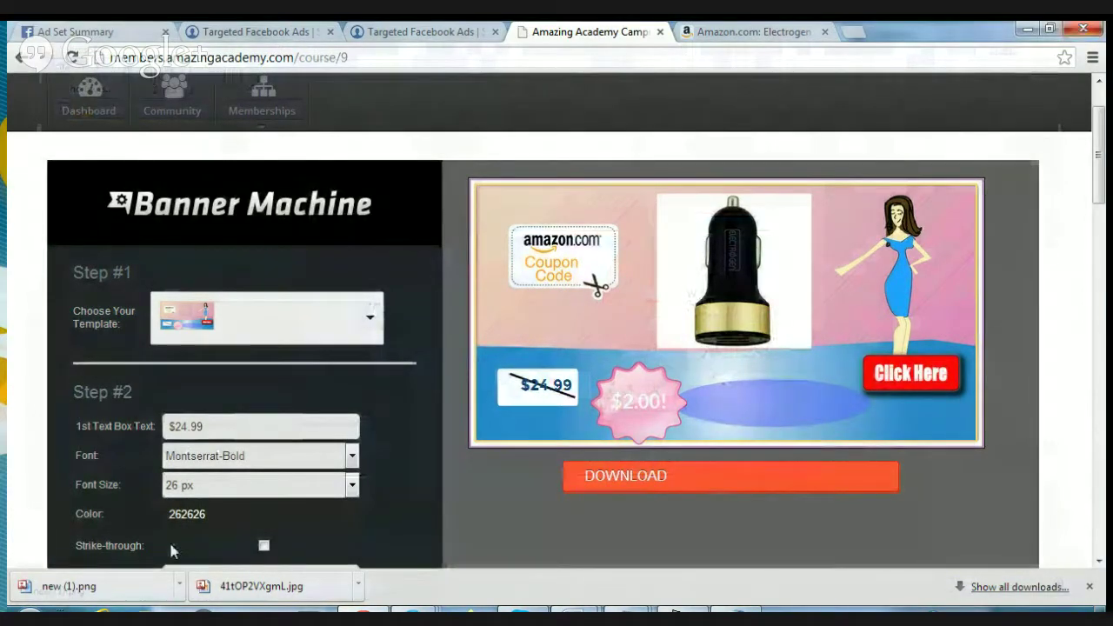
Step: Download the banner a second time and open new (2).png
scroll(171, 550, down, 2)
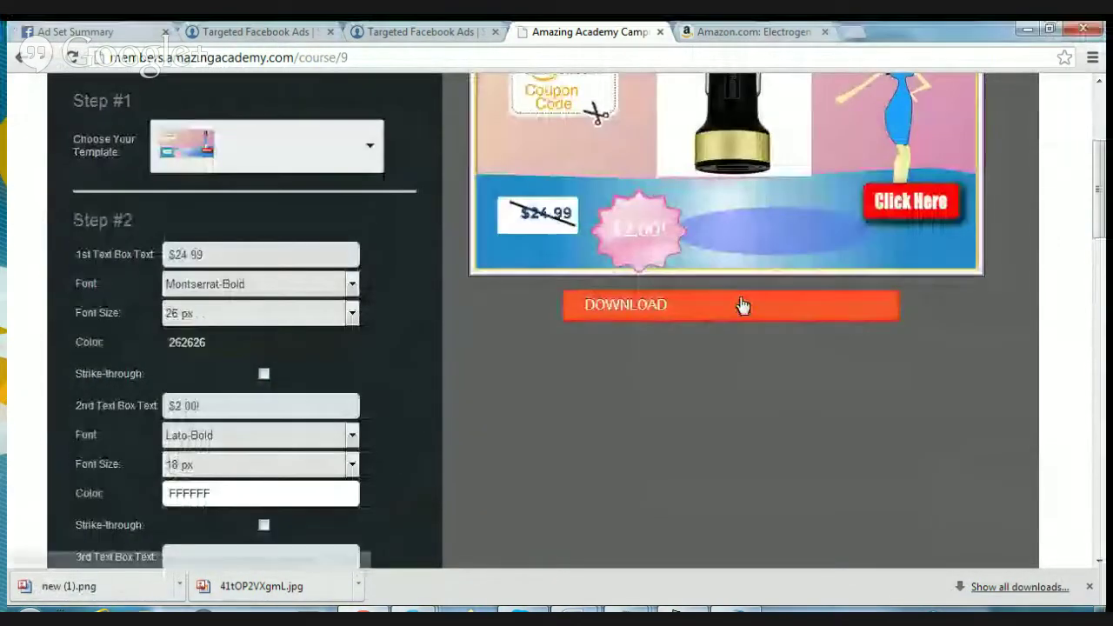
click(742, 304)
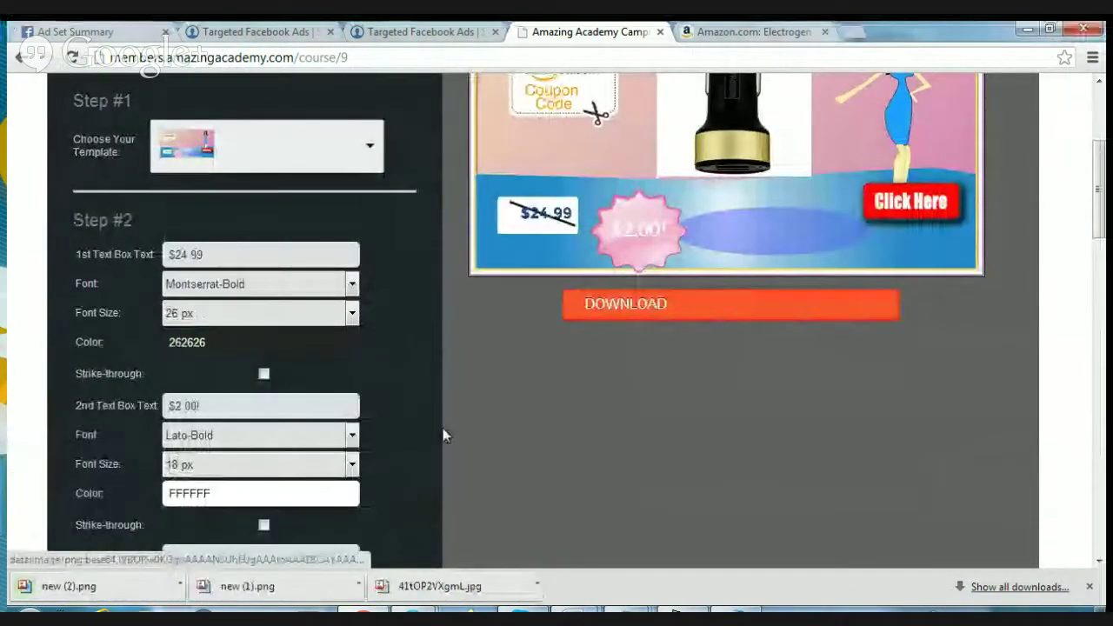
click(102, 590)
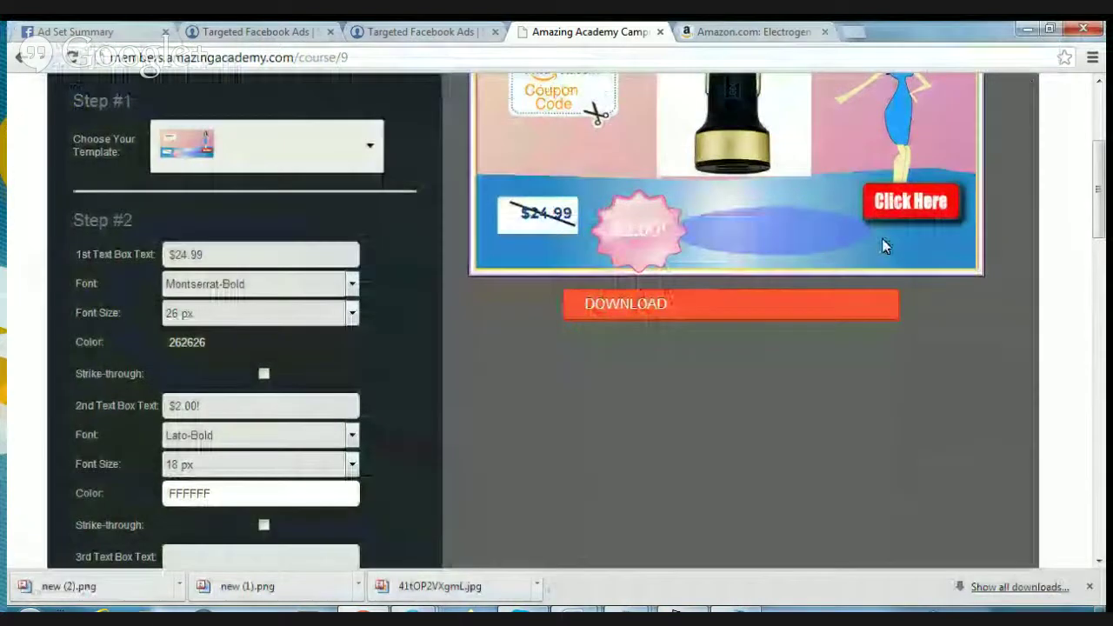
scroll(810, 333, down, 1)
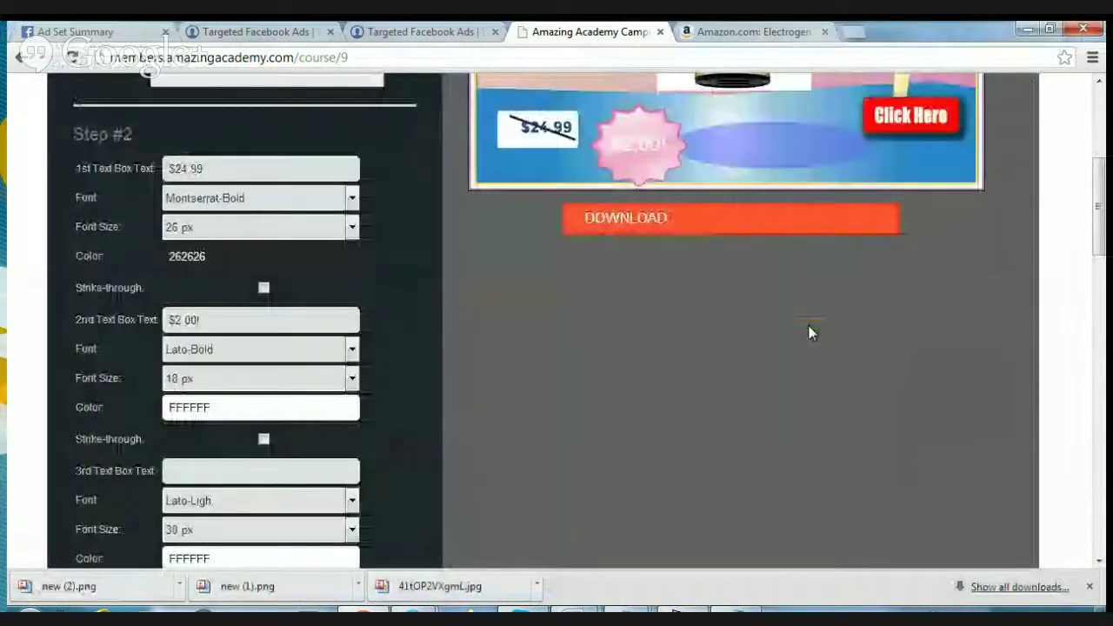
scroll(810, 333, up, 4)
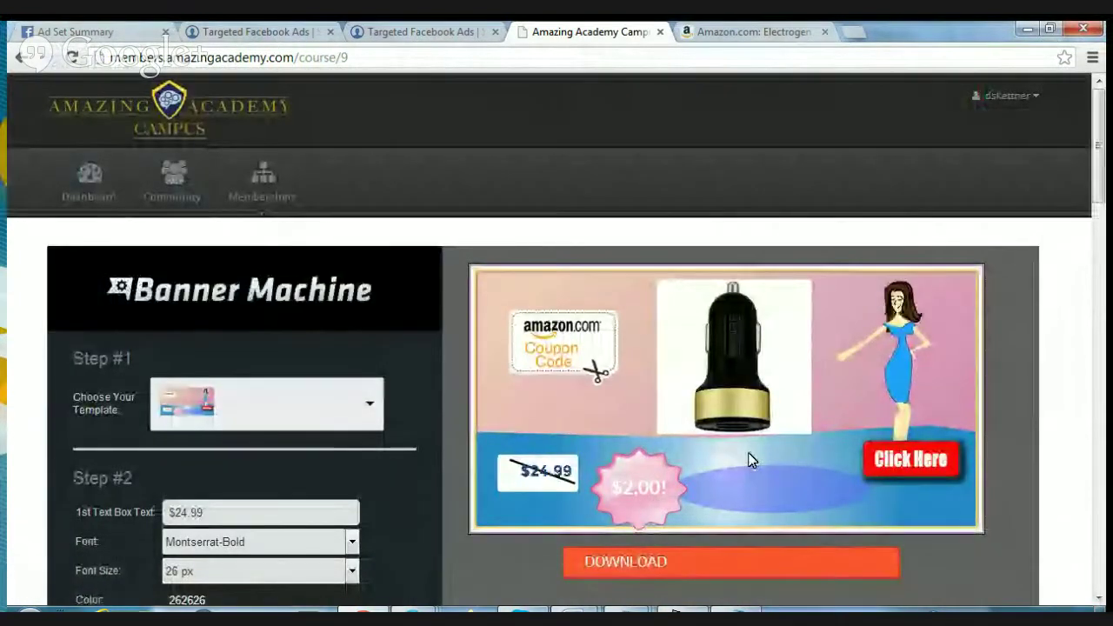